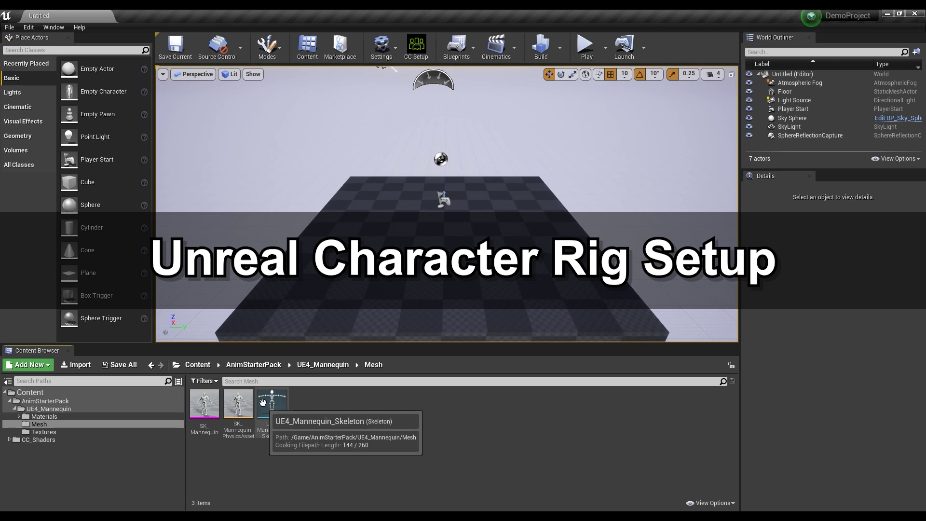
Open UE4_Mannequin_Skeleton from the Mesh folder in the Skeleton Editor.
left_click(272, 407)
double_click(271, 406)
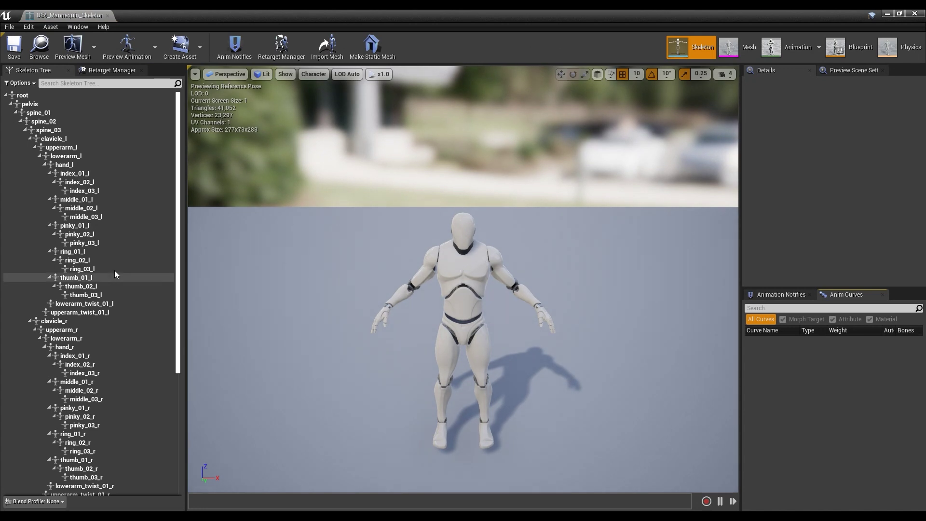
Show the mannequin bones' translation retargeting options, then bring up the Retarget Manager.
left_click(19, 83)
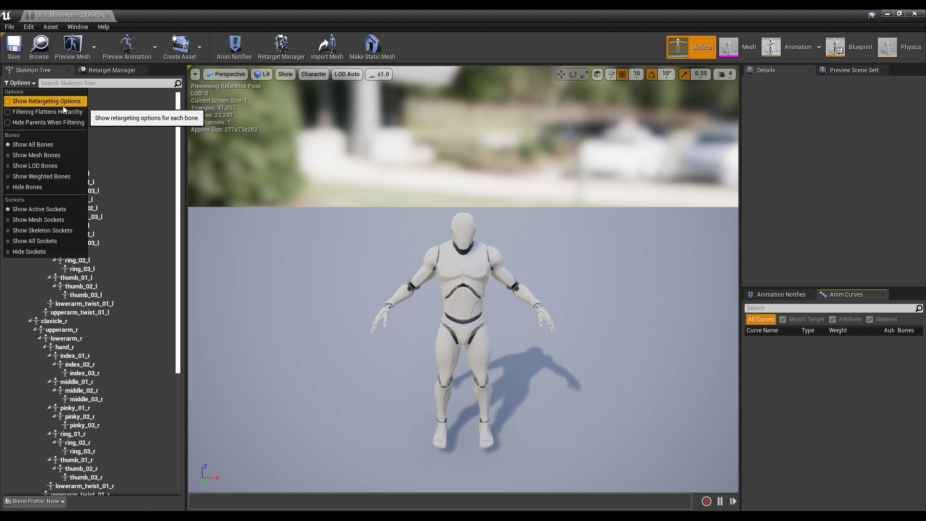
left_click(36, 104)
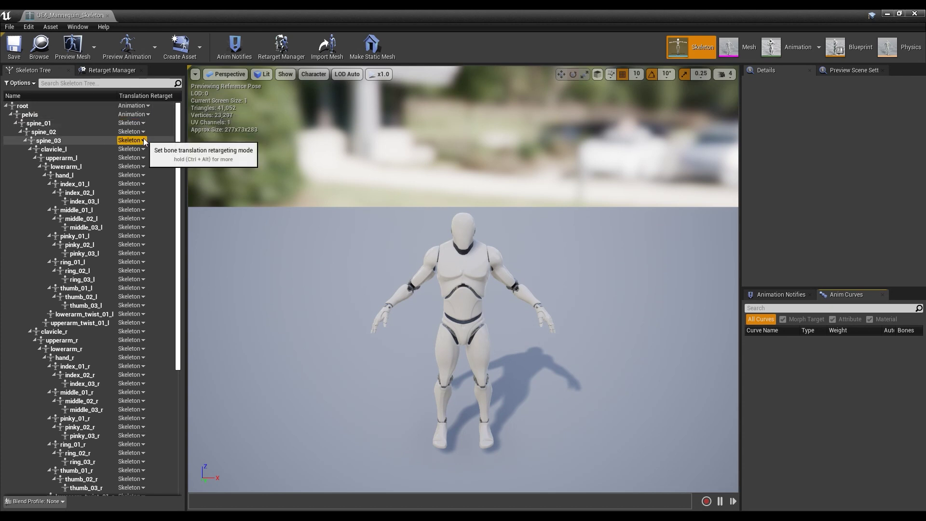
left_click_drag(177, 130, 178, 250)
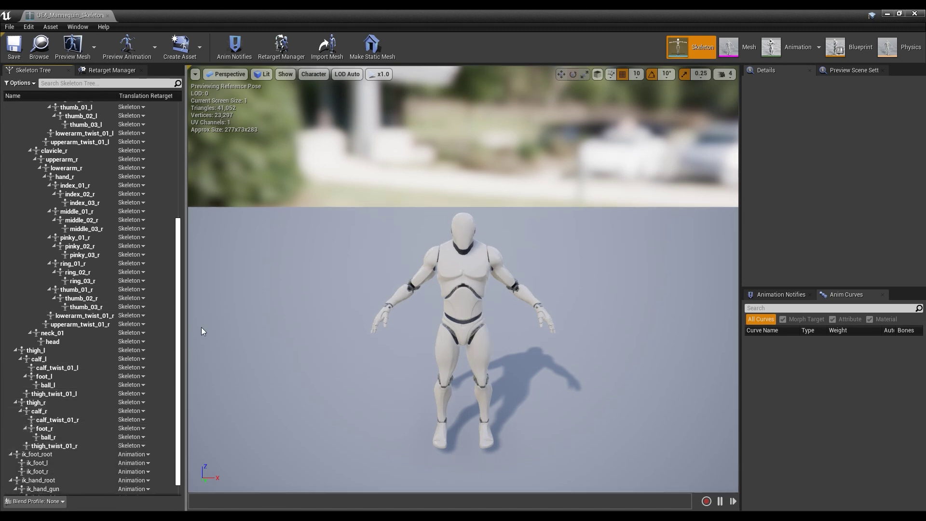
left_click(282, 53)
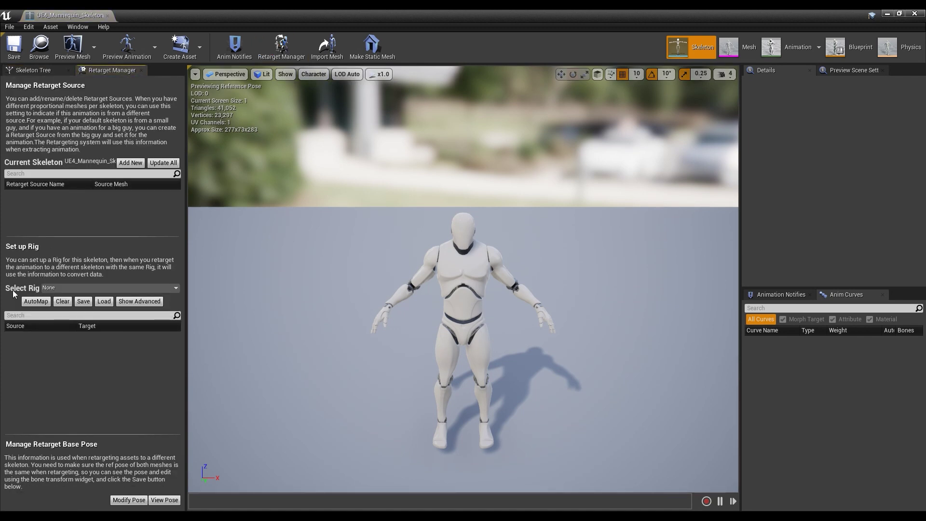
Assign the Humanoid rig to the mannequin skeleton, review its advanced bone mapping, and save it.
left_click(58, 289)
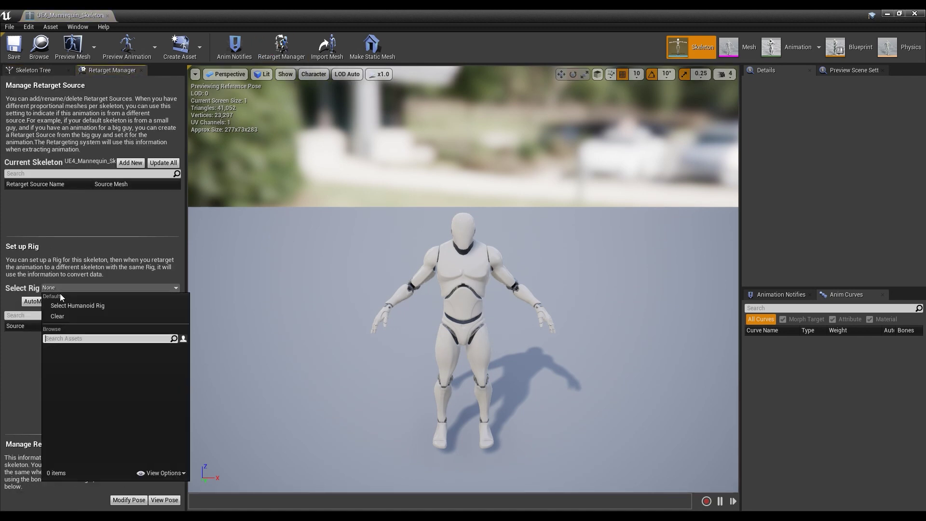
left_click(98, 307)
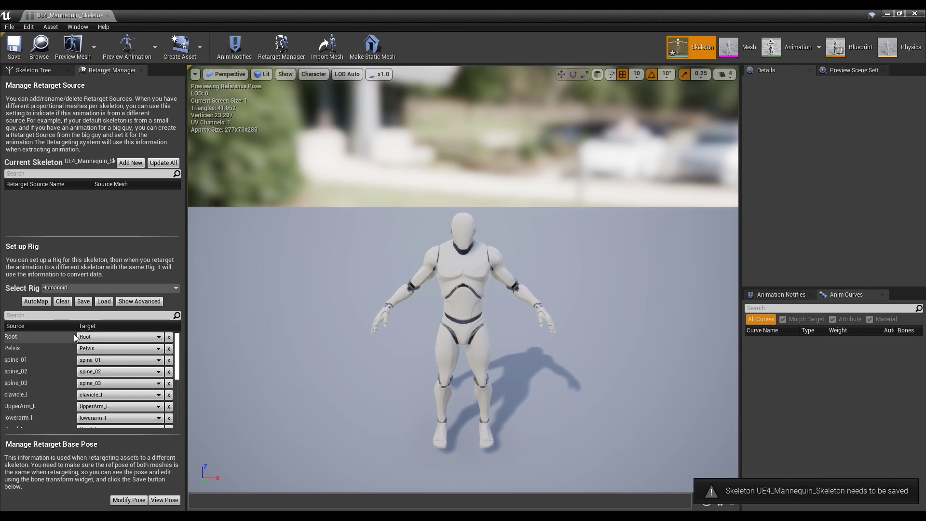
left_click(144, 304)
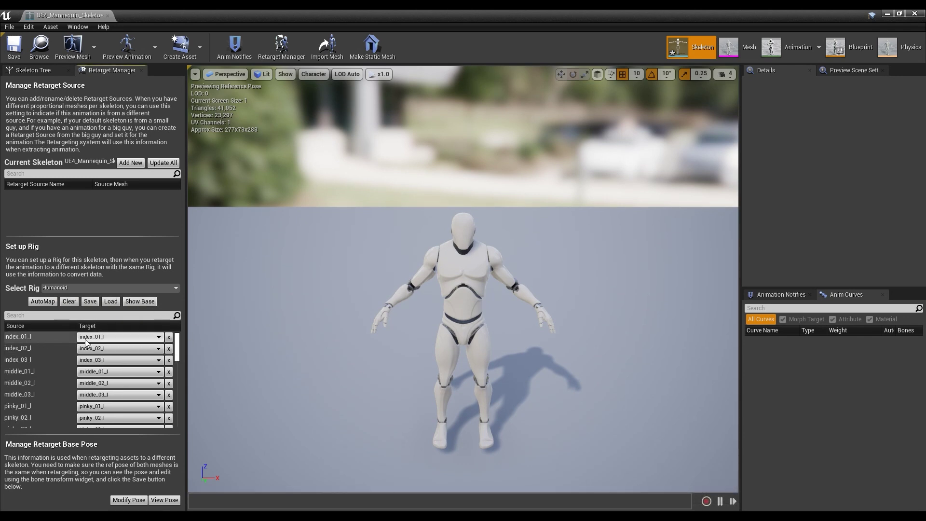
scroll(178, 350, "down", 2)
left_click_drag(178, 350, 177, 409)
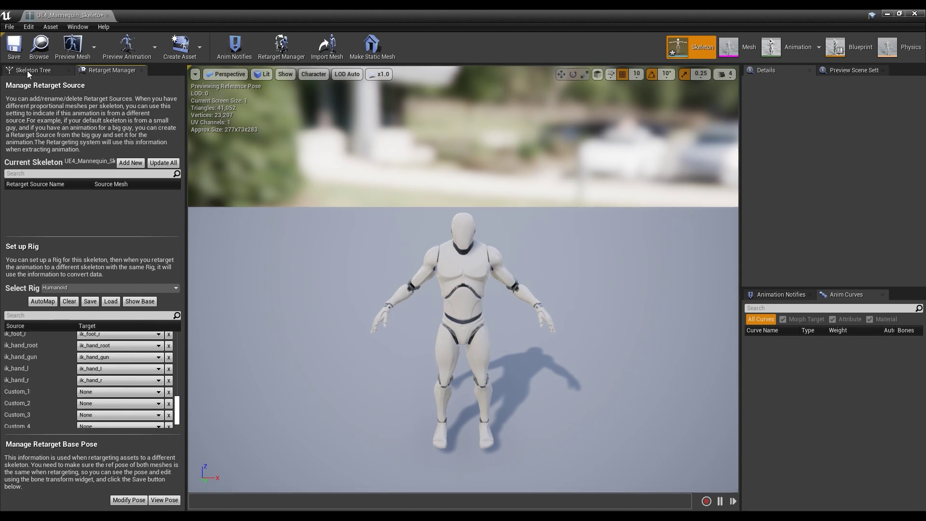
left_click(19, 55)
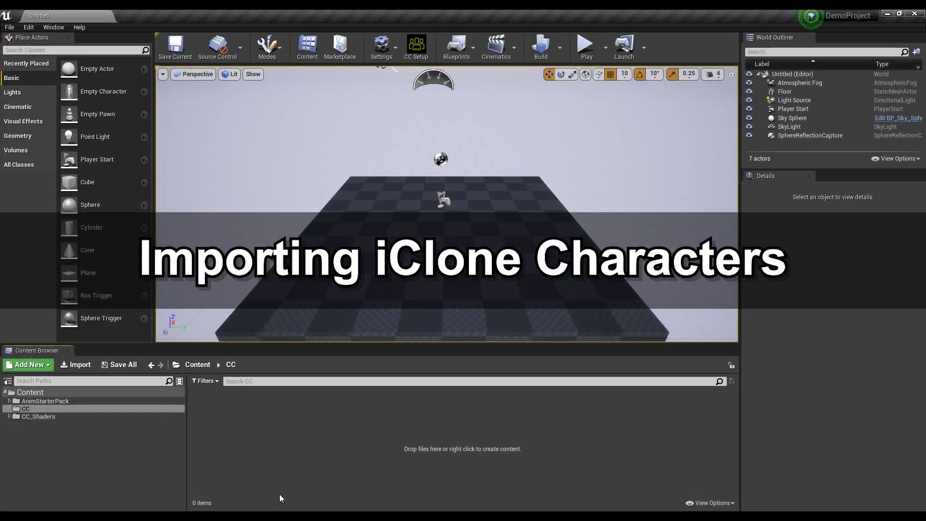
Drag motion-dummy_male.fbx from Explorer into CC and confirm Standard Shader in CC Auto Setup.
key("alt+Tab")
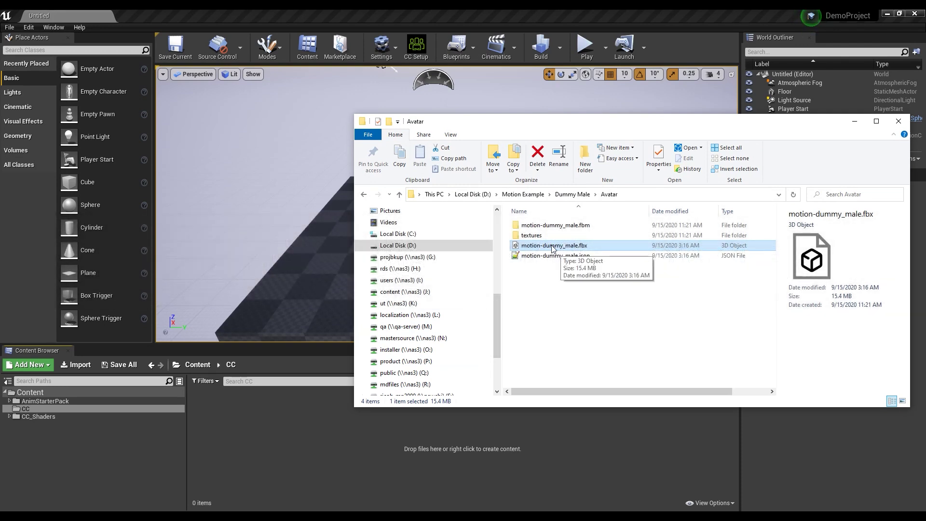
left_click_drag(555, 249, 314, 418)
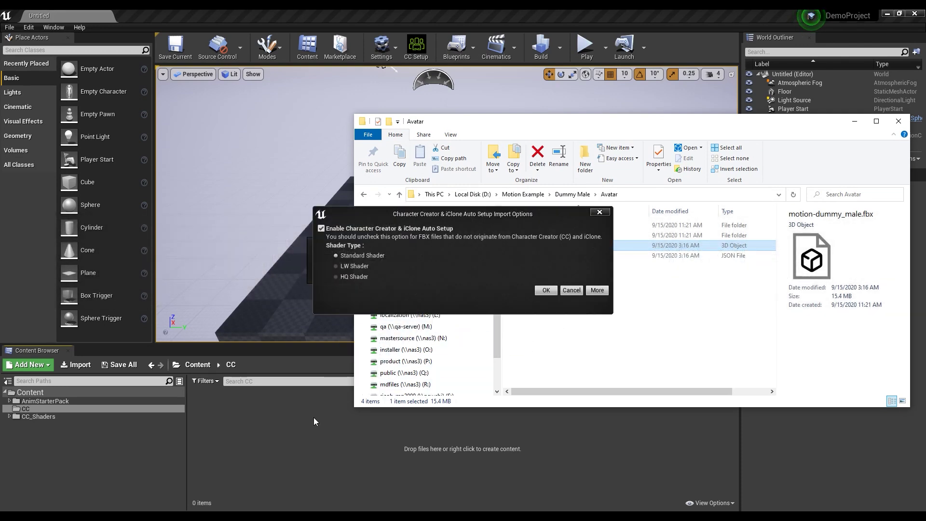
left_click(369, 233)
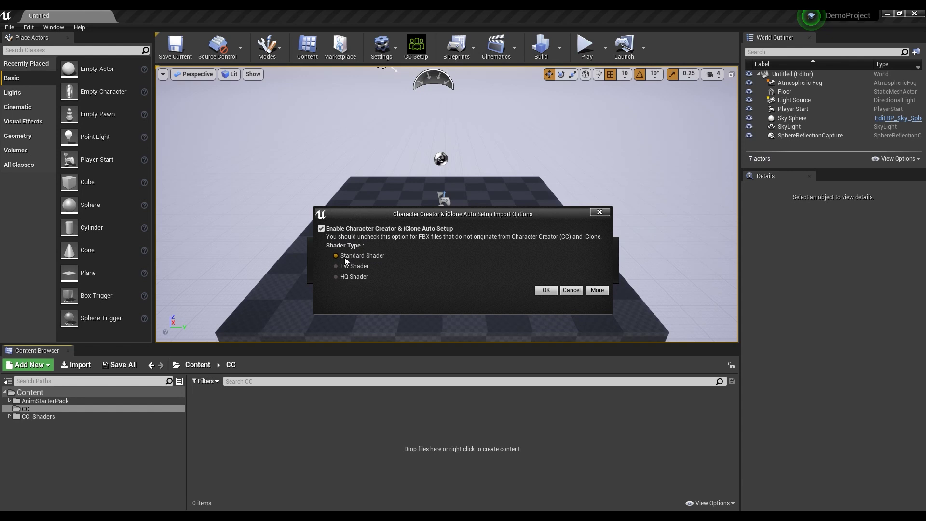
left_click(547, 290)
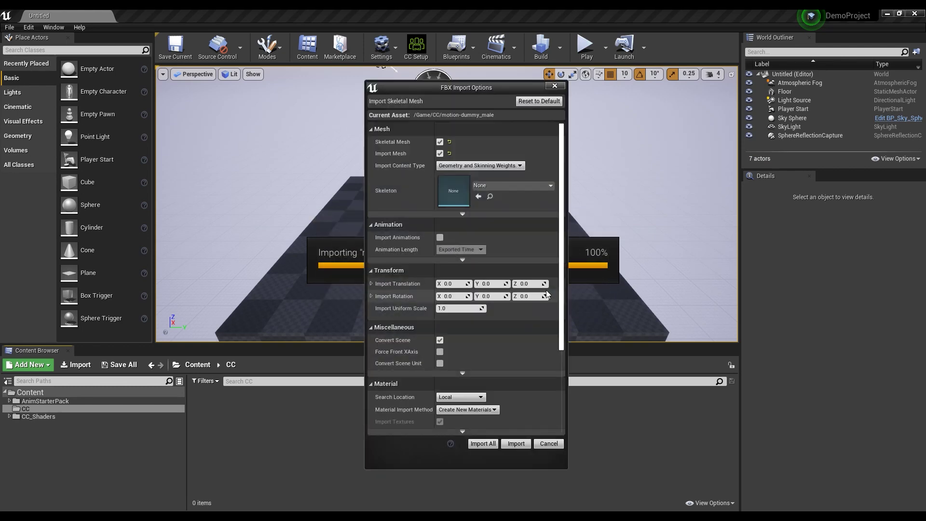
Import the dummy mesh with Use T0 As Ref Pose, Do Not Create Material, and Import Textures off.
left_click(463, 215)
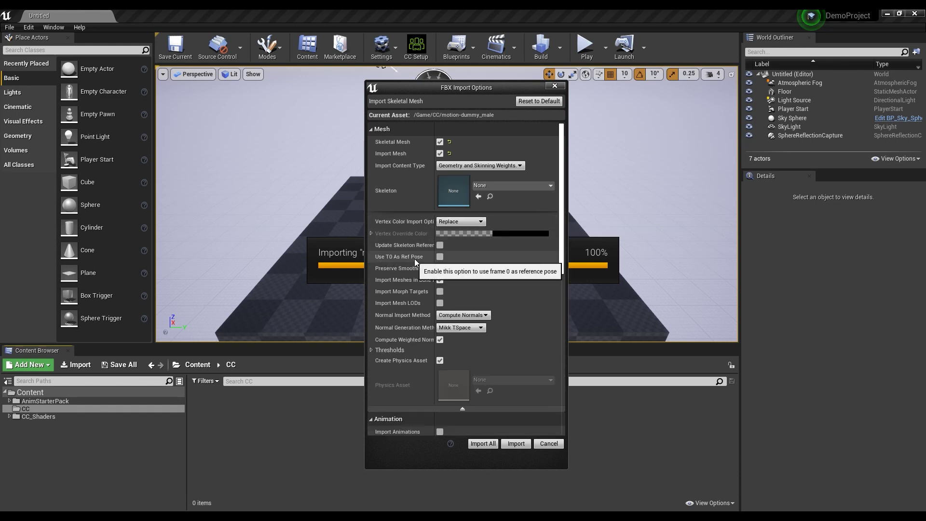
left_click(440, 257)
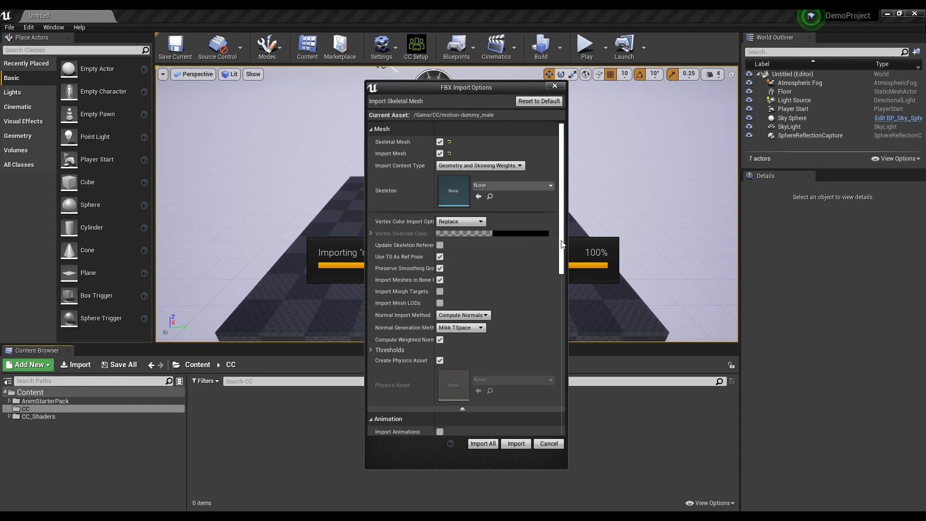
left_click_drag(562, 244, 561, 359)
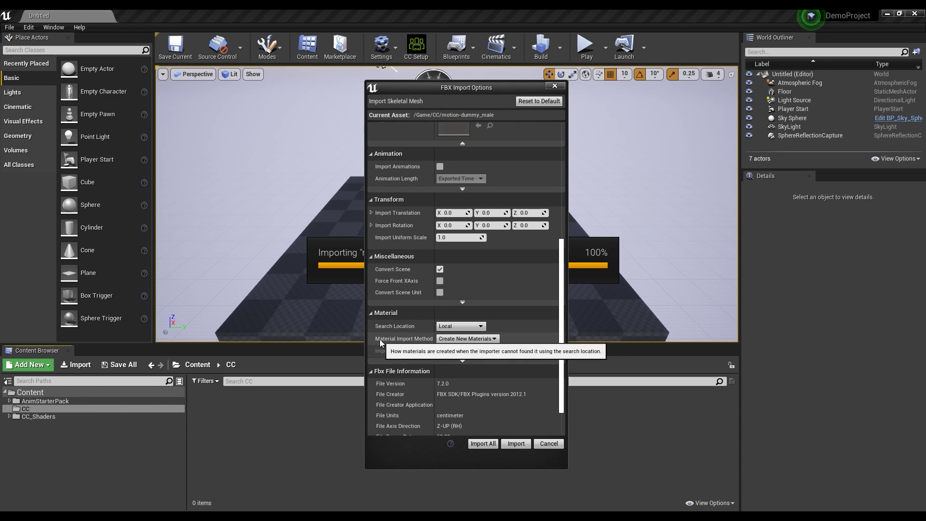
left_click(466, 339)
left_click(453, 359)
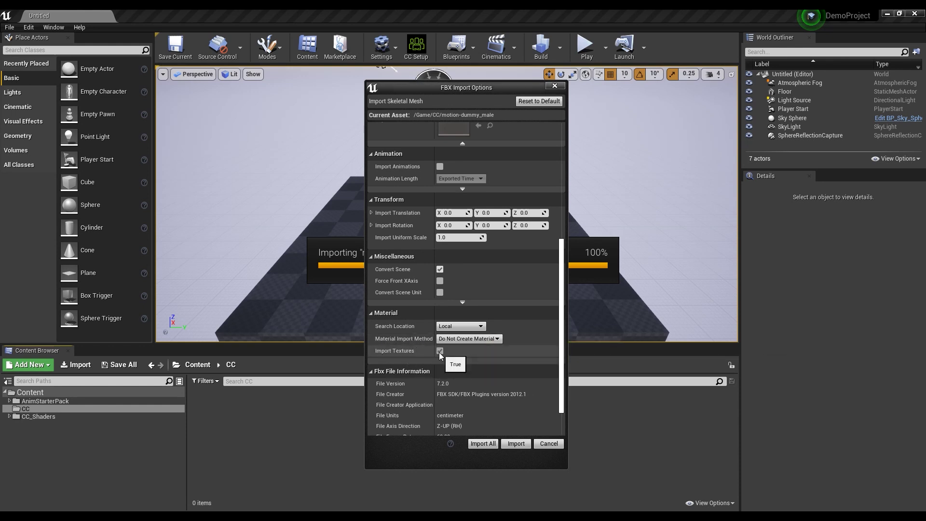
left_click(439, 351)
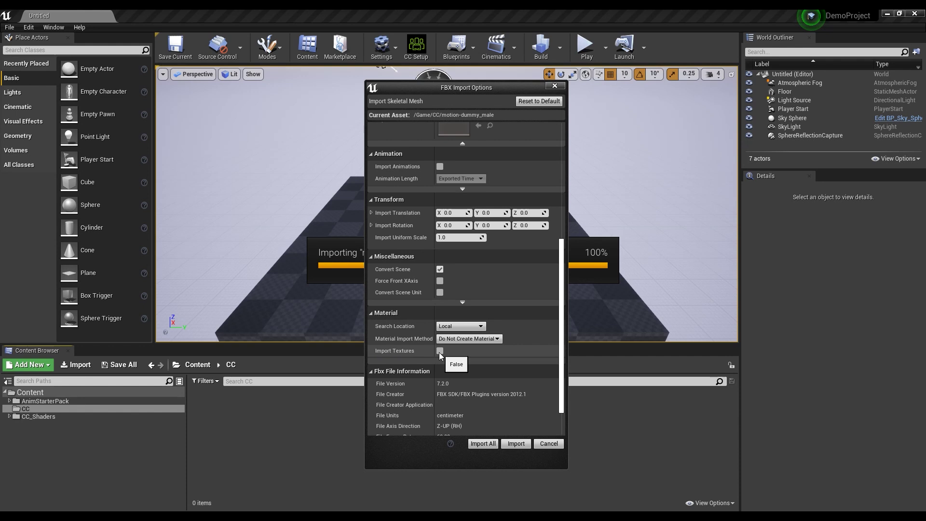
left_click(516, 444)
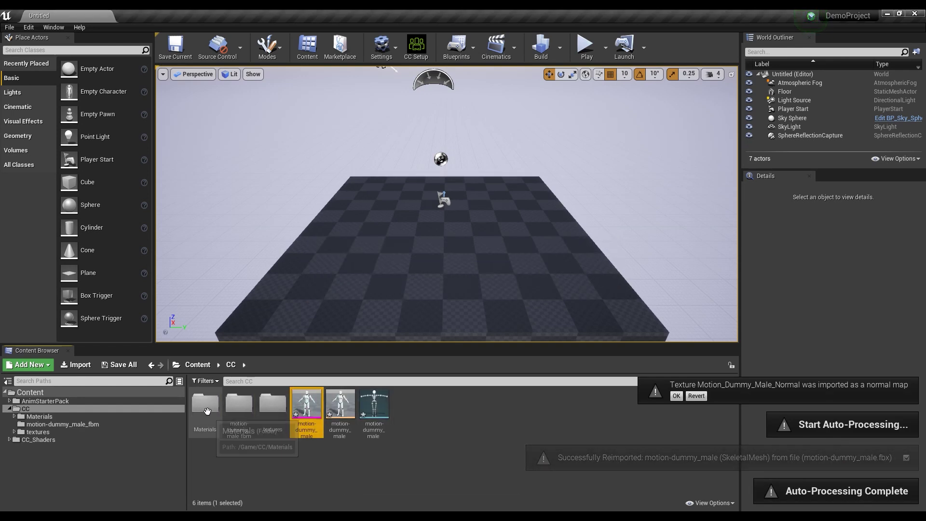
Open motion-dummy_male_Skeleton and show its advanced Humanoid bone mapping.
left_click(372, 416)
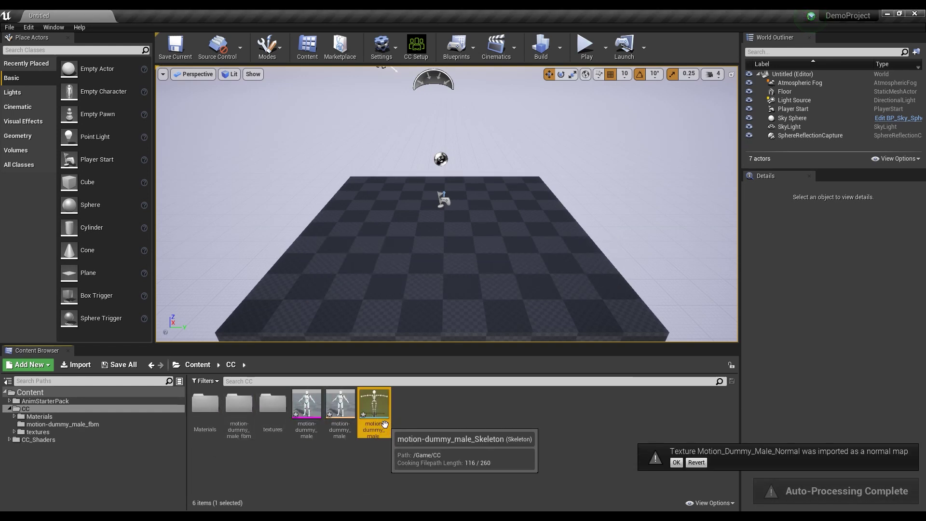
double_click(371, 416)
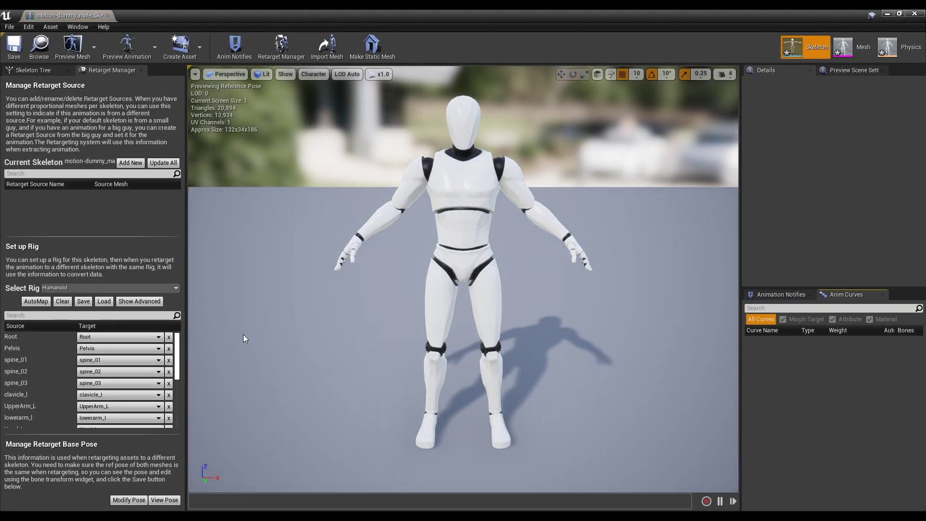
left_click_drag(179, 362, 183, 412)
left_click(140, 301)
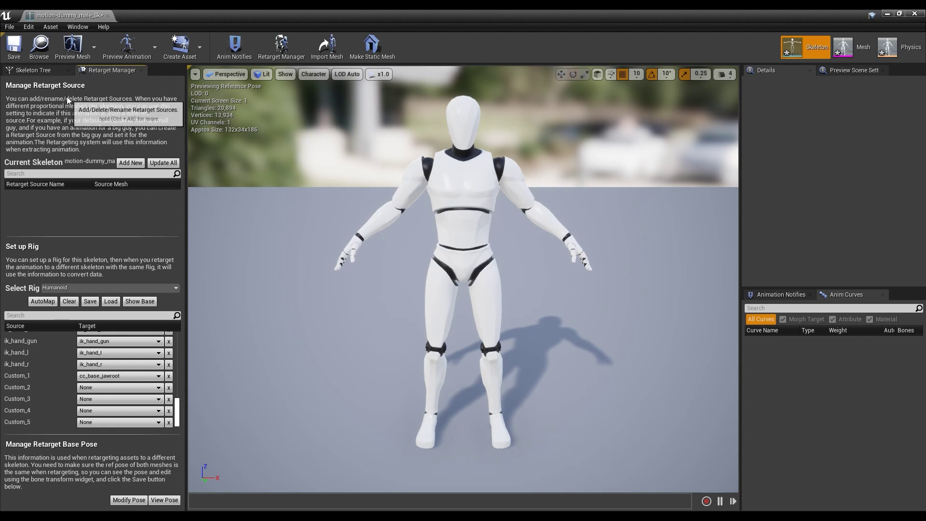
Show translation retargeting options for each bone in the dummy's Skeleton Tree.
left_click(34, 73)
left_click(21, 83)
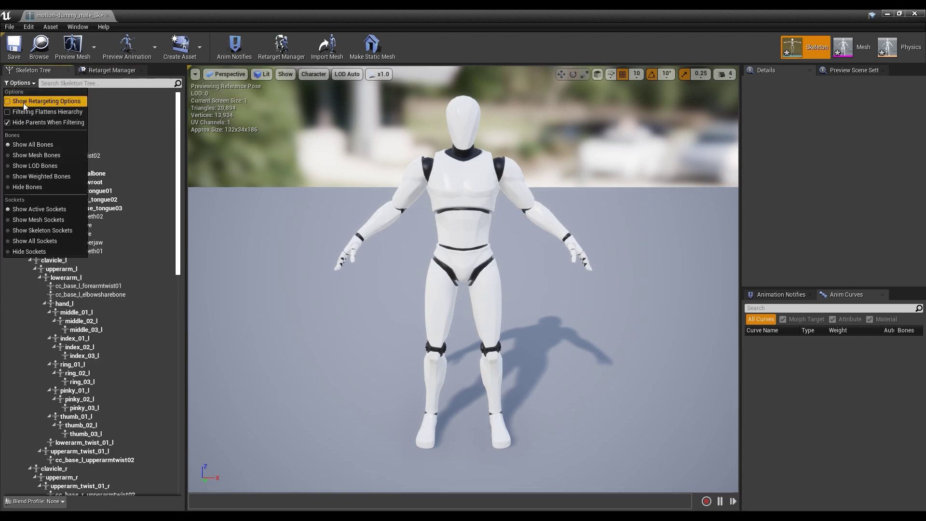
left_click(63, 101)
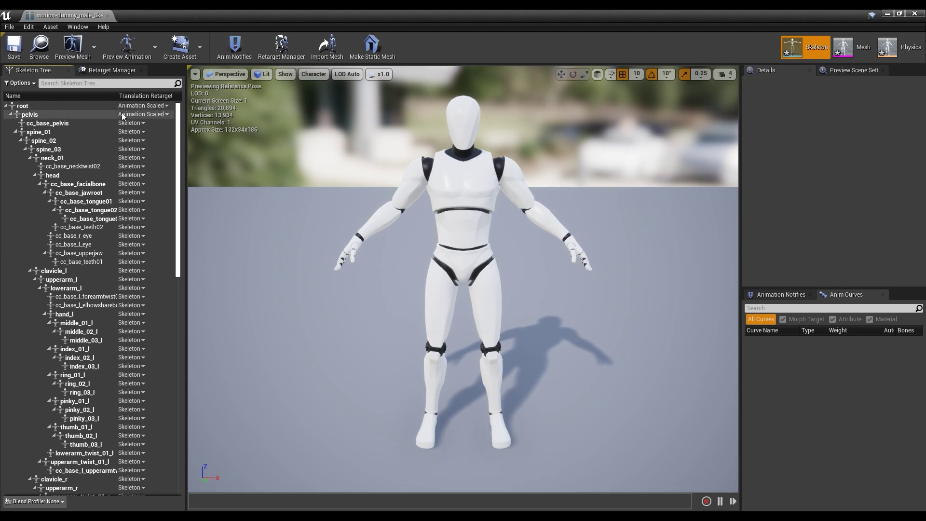
scroll(181, 191, "down", 2)
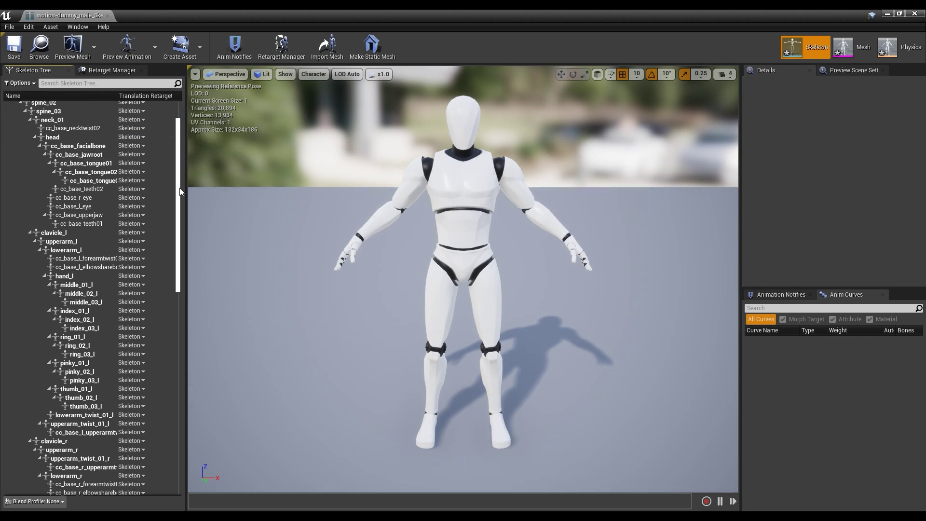
left_click_drag(181, 192, 181, 404)
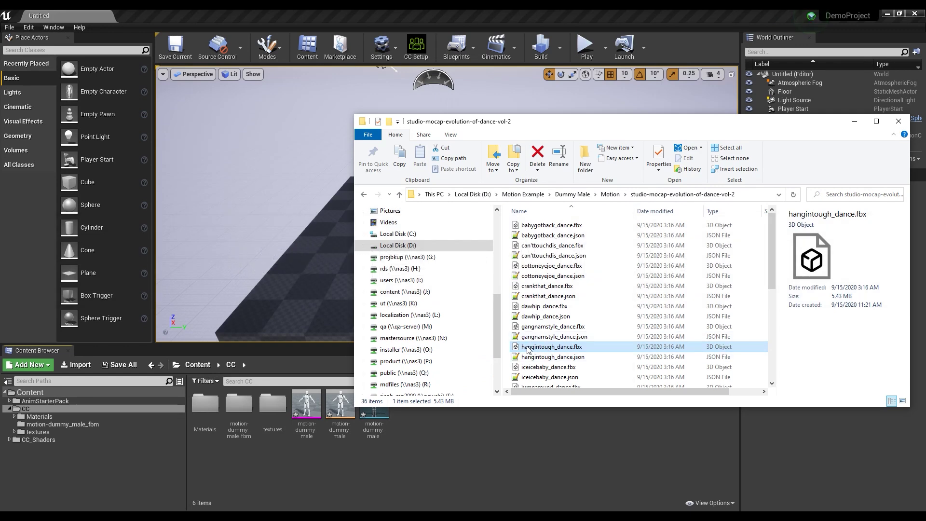
Drag hangintough_dance.fbx into CC and confirm CC Auto Setup with HQ Shader.
left_click_drag(527, 349, 448, 435)
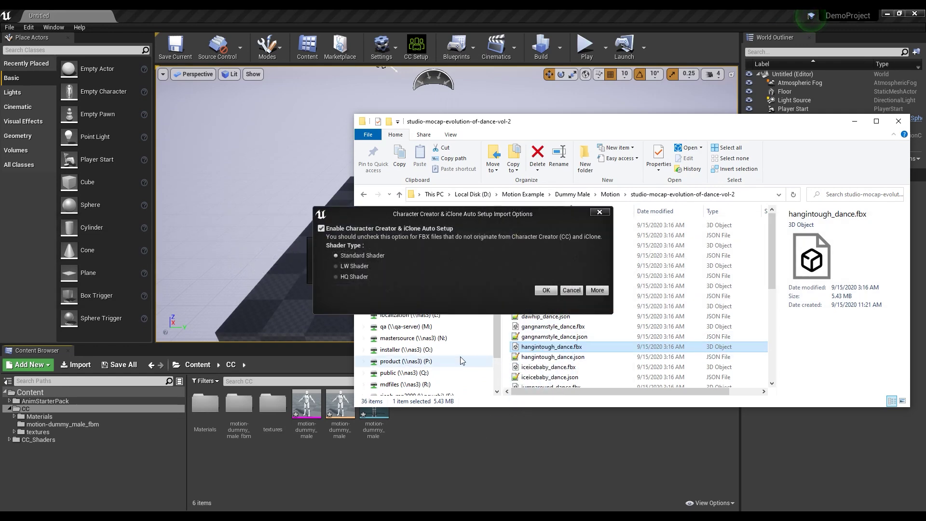
left_click(462, 274)
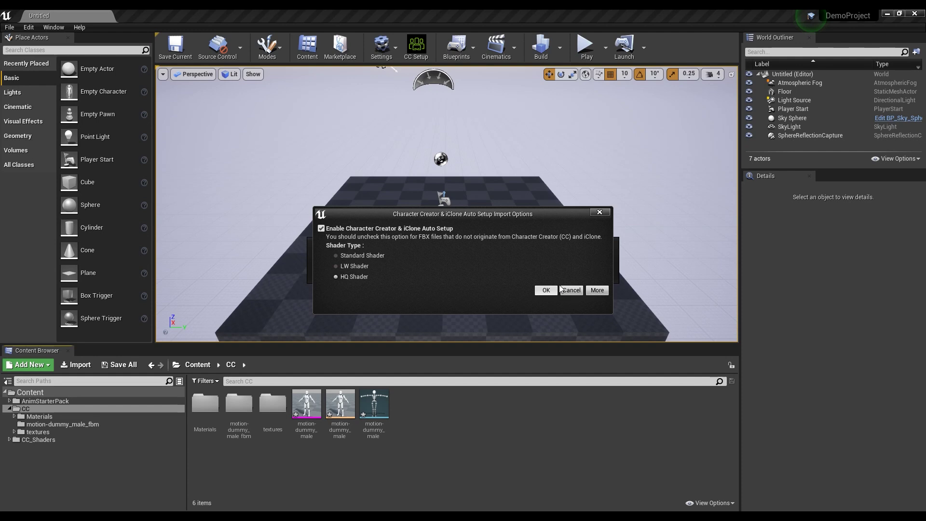
left_click(570, 290)
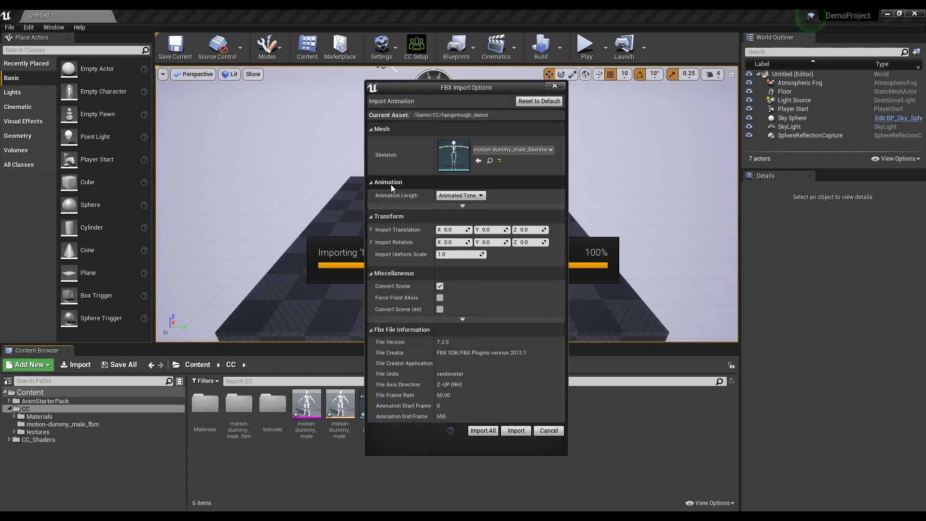
Import the hangintough_dance animation with Use Default Sample Rate enabled.
left_click(462, 206)
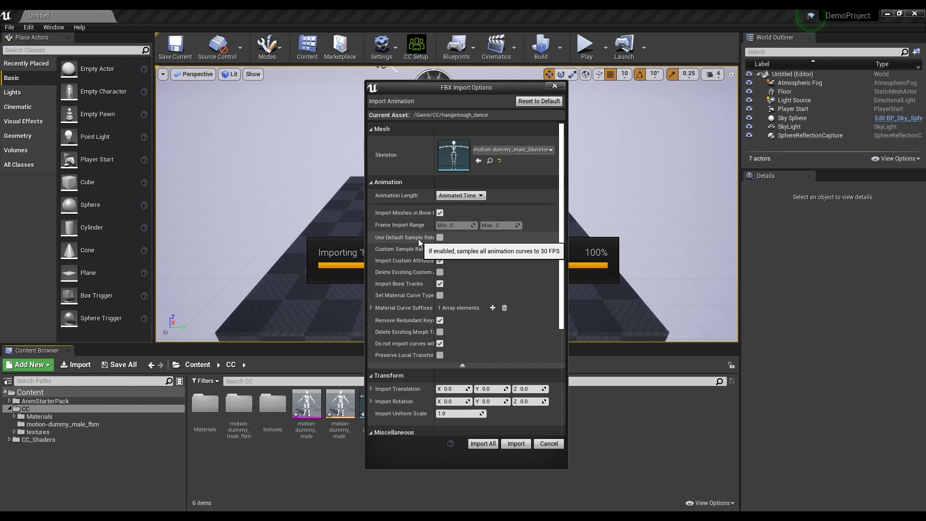
left_click(440, 238)
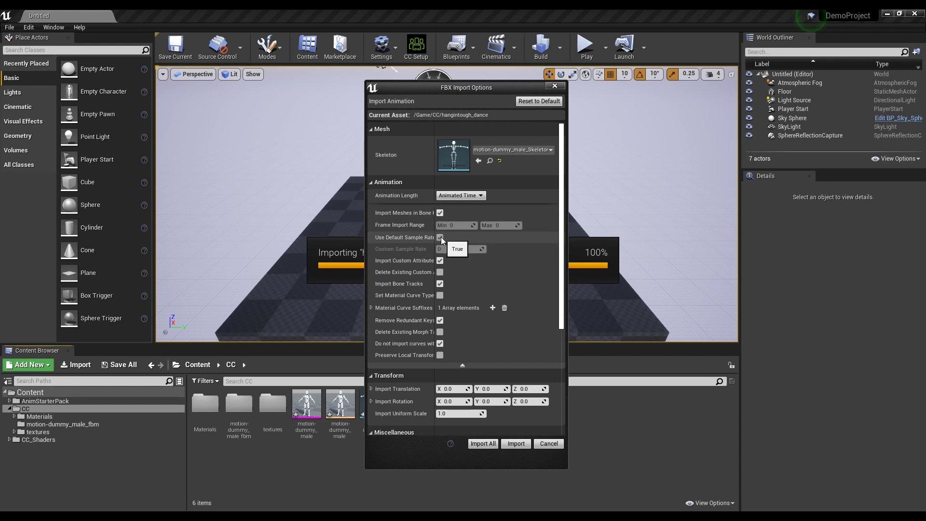
left_click_drag(561, 277, 566, 367)
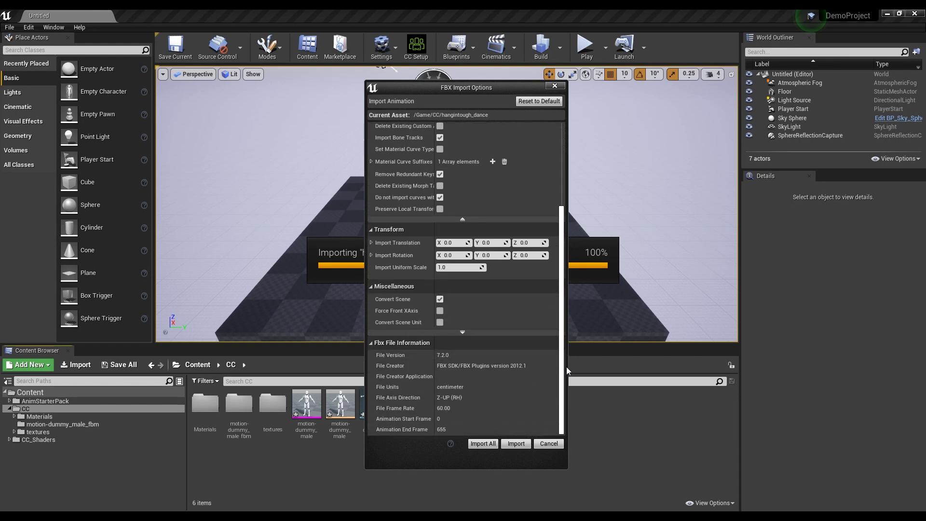
left_click(515, 443)
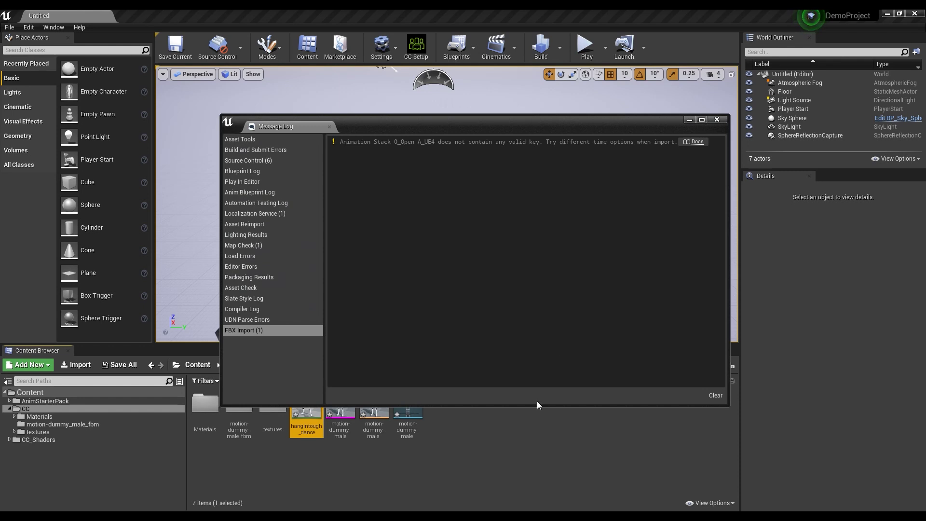
Duplicate hangintough_dance and retarget the copy onto UE4_Mannequin_Skeleton.
left_click(716, 121)
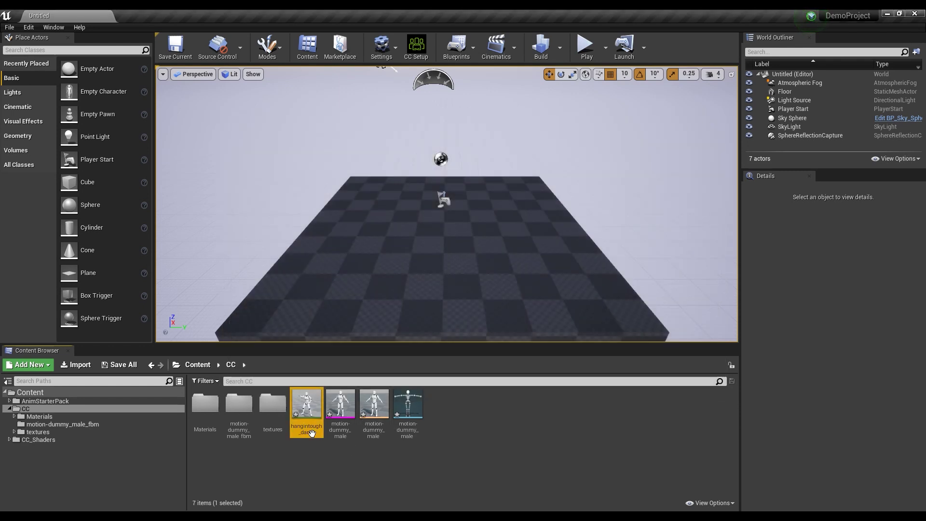
double_click(303, 415)
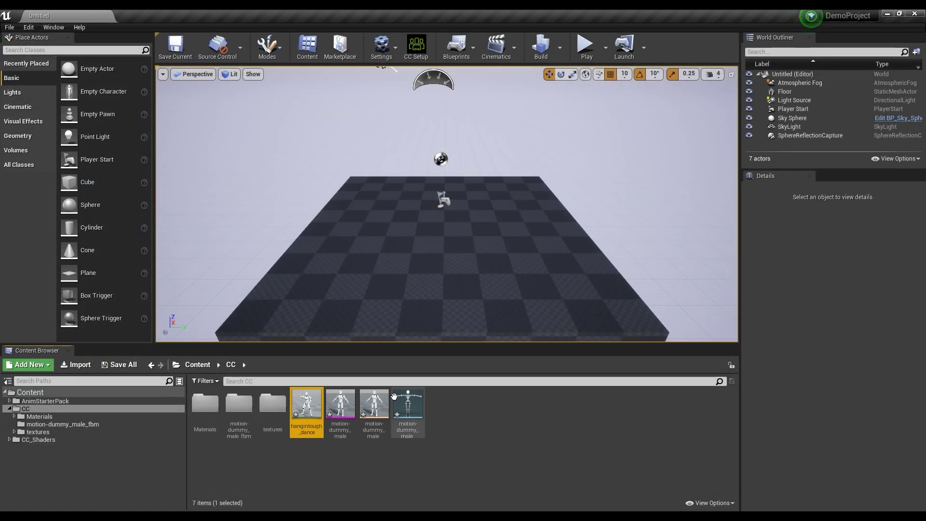
right_click(304, 408)
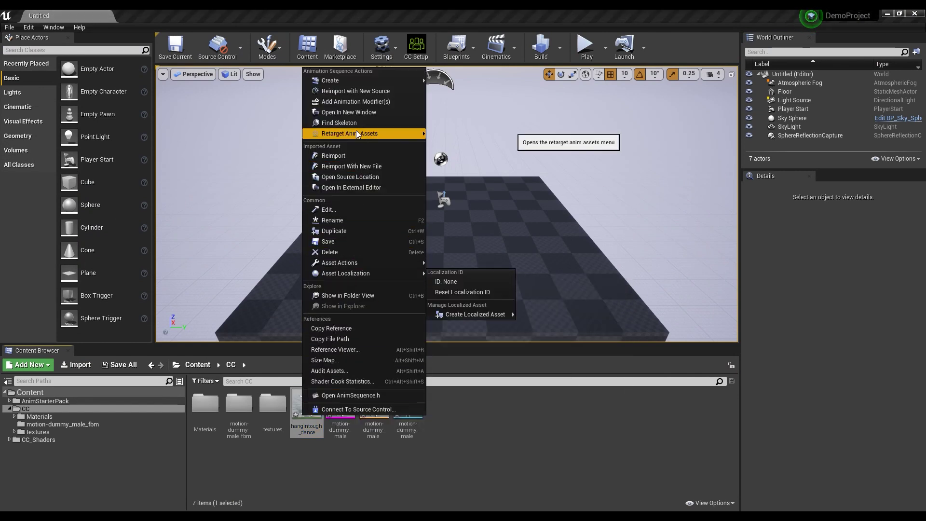
mouse_move(328, 136)
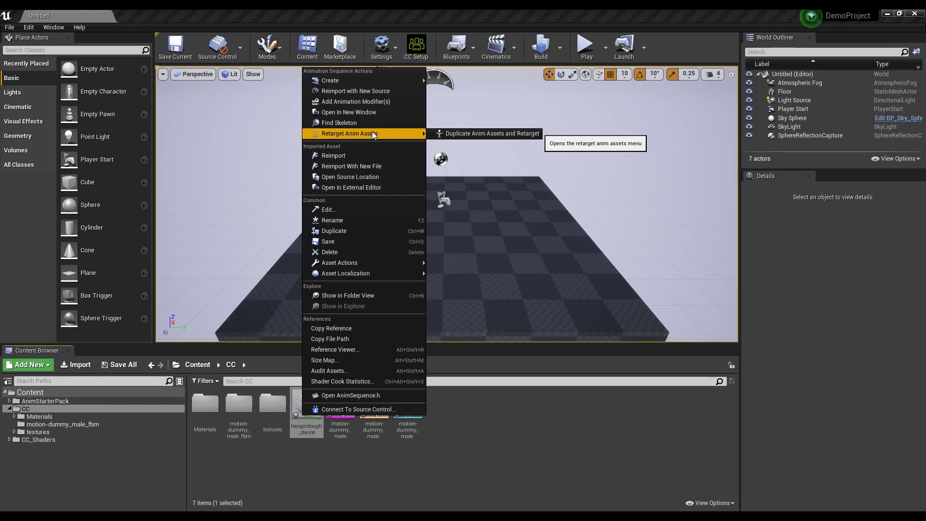
left_click(472, 137)
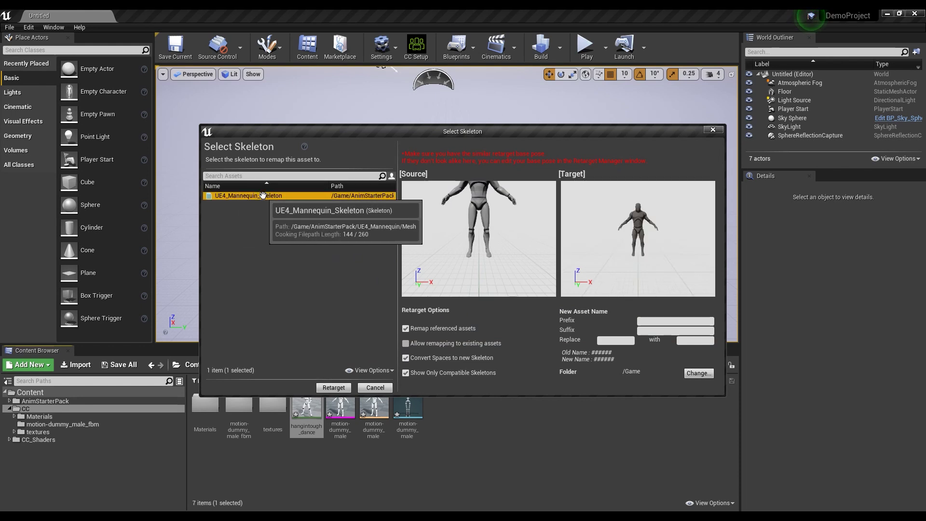
left_click(335, 388)
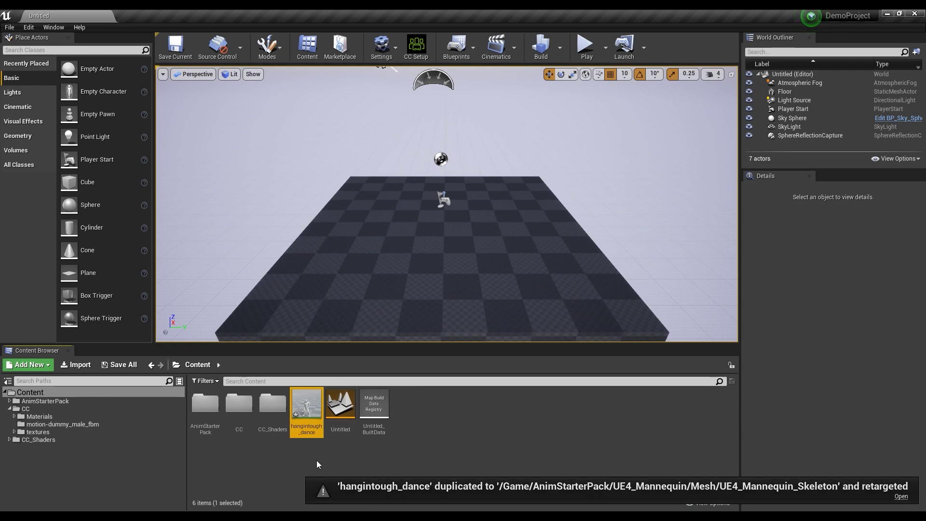
mouse_move(299, 422)
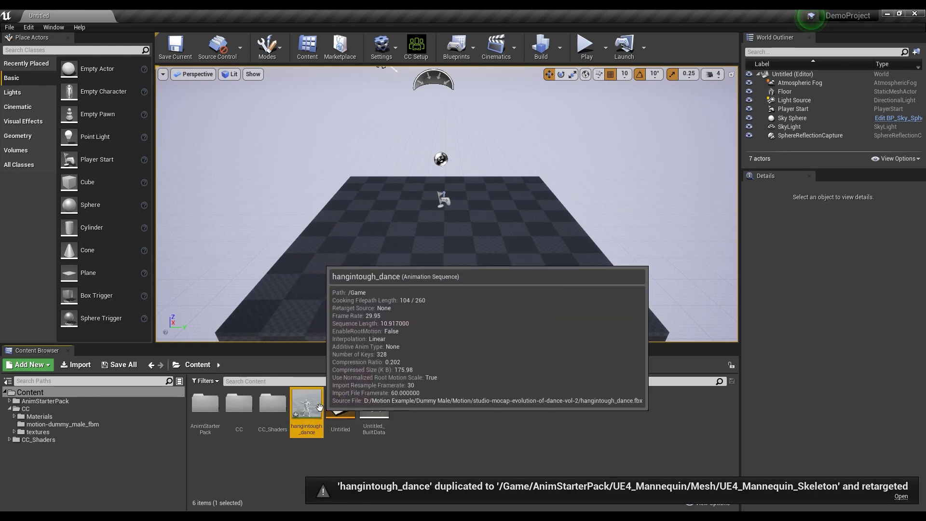
Preview the retargeted dance, place it in the level rotated 90° on Z, and play.
double_click(299, 422)
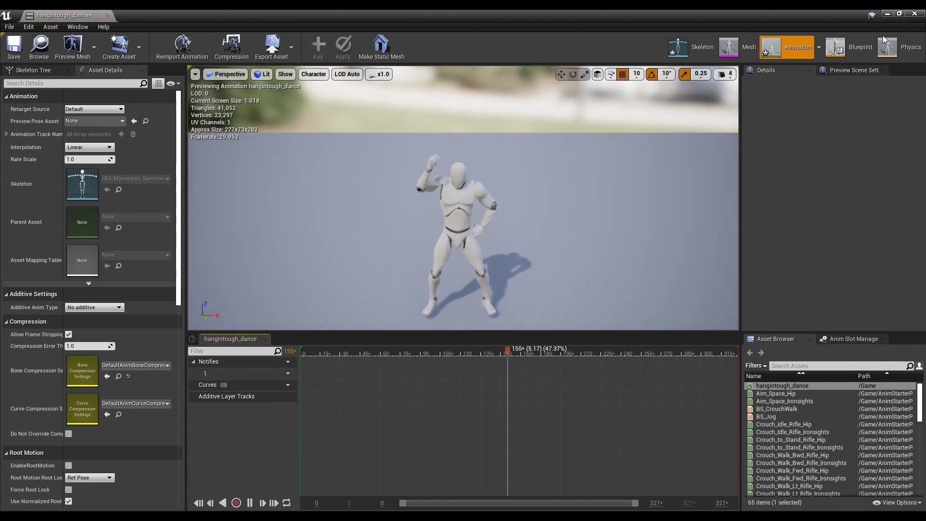
left_click(915, 13)
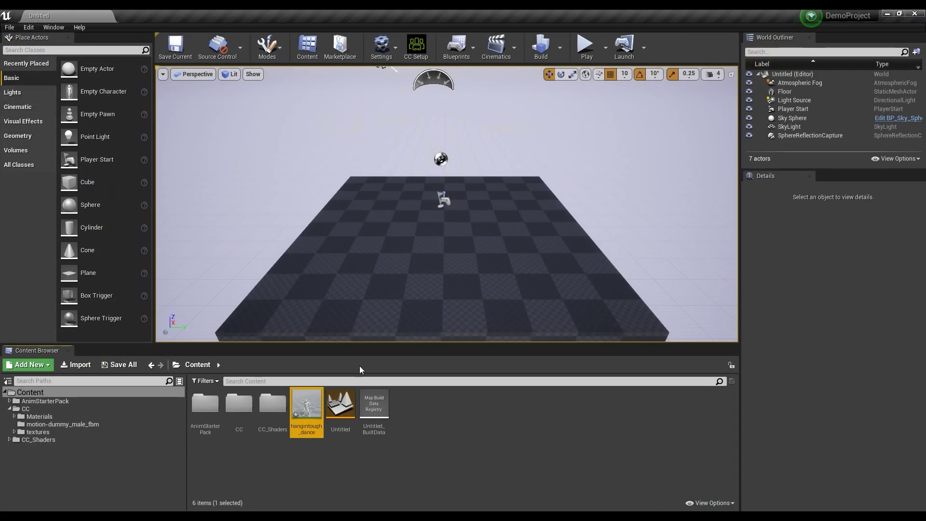
left_click_drag(306, 409, 441, 237)
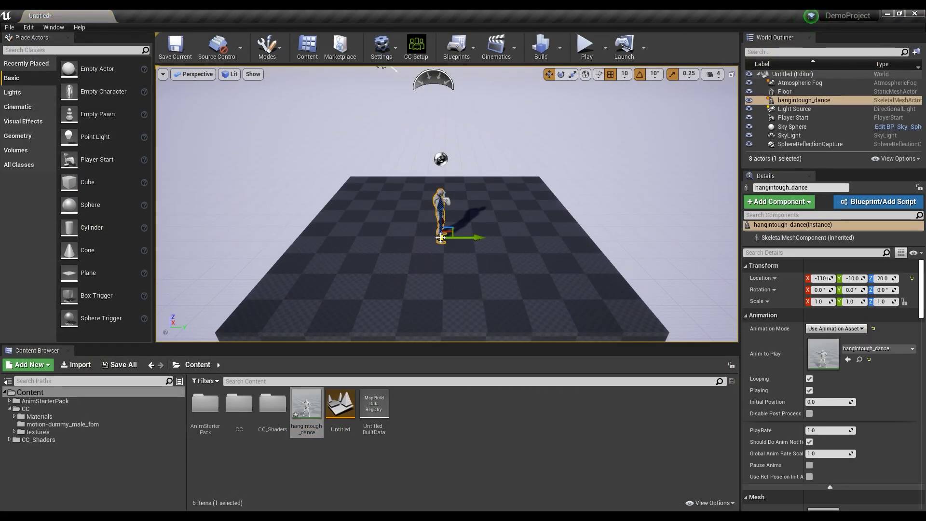
left_click_drag(473, 266, 465, 266)
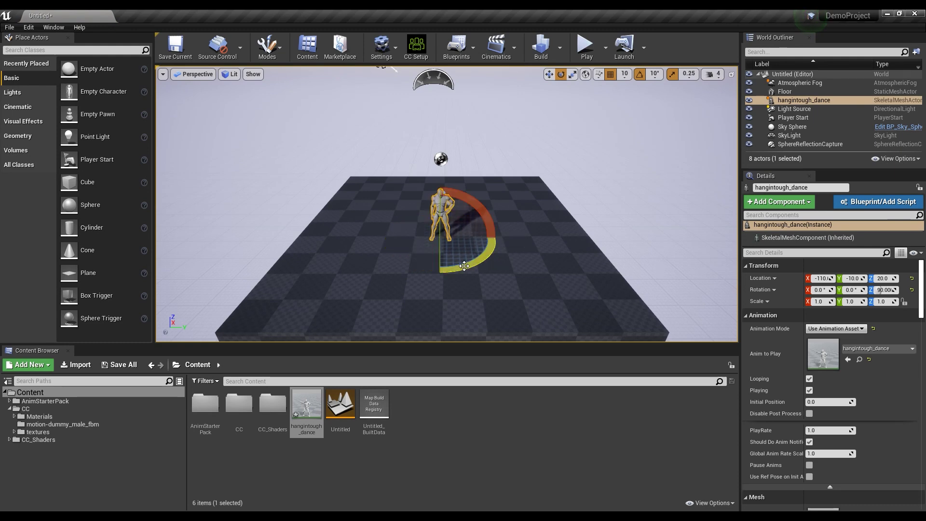
left_click(586, 48)
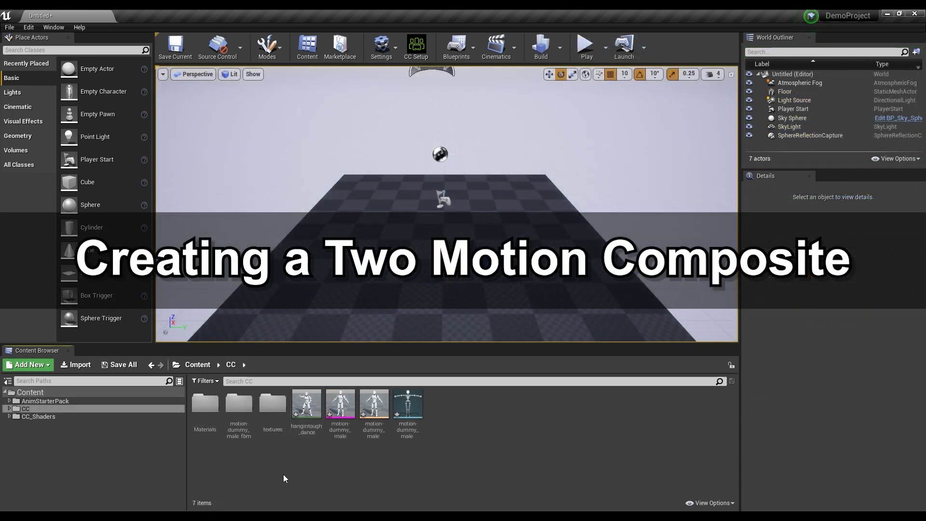
Drag uptownfunk_dance.fbx into CC, cancel CC Auto Setup, and import it.
key("alt+Tab")
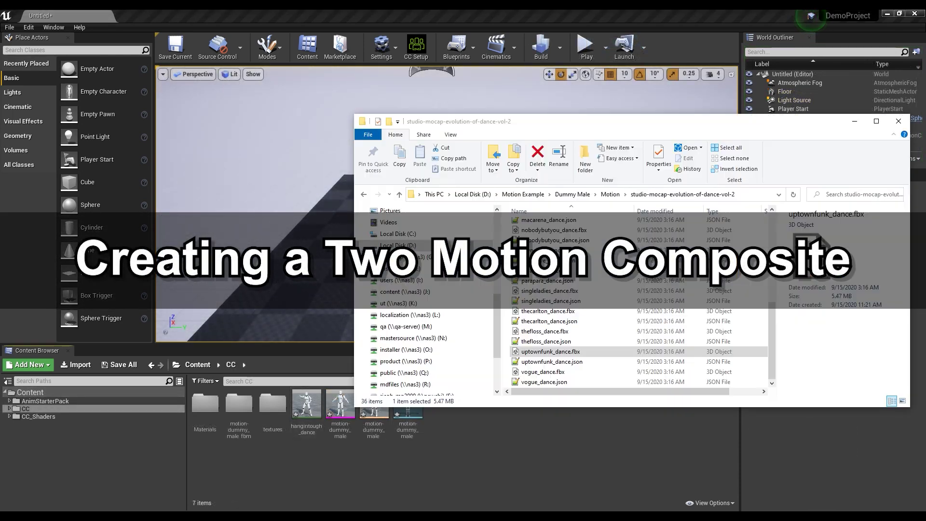
left_click_drag(542, 353, 522, 391)
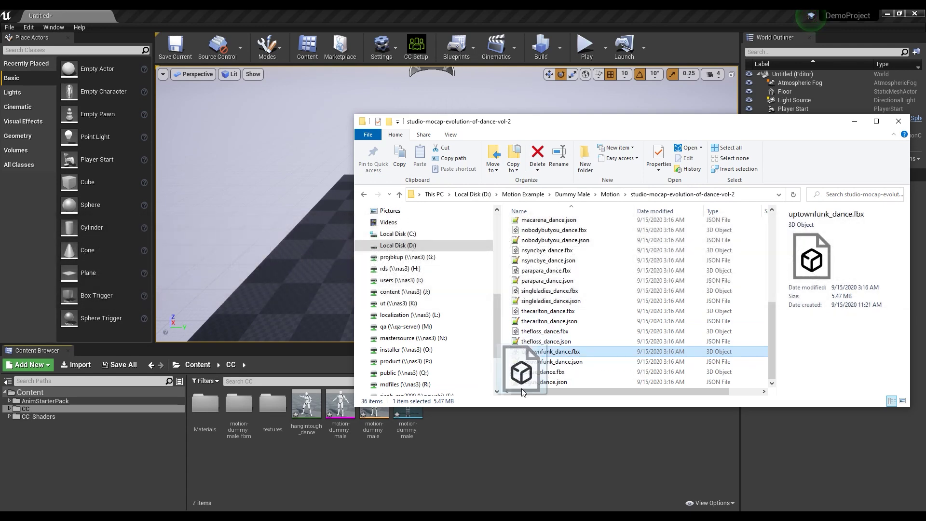
left_click_drag(480, 430, 481, 430)
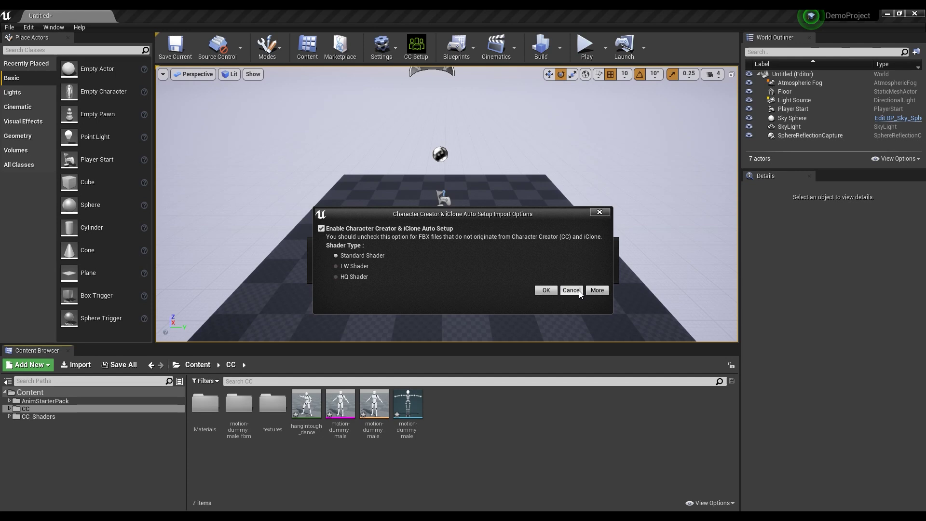
left_click(578, 291)
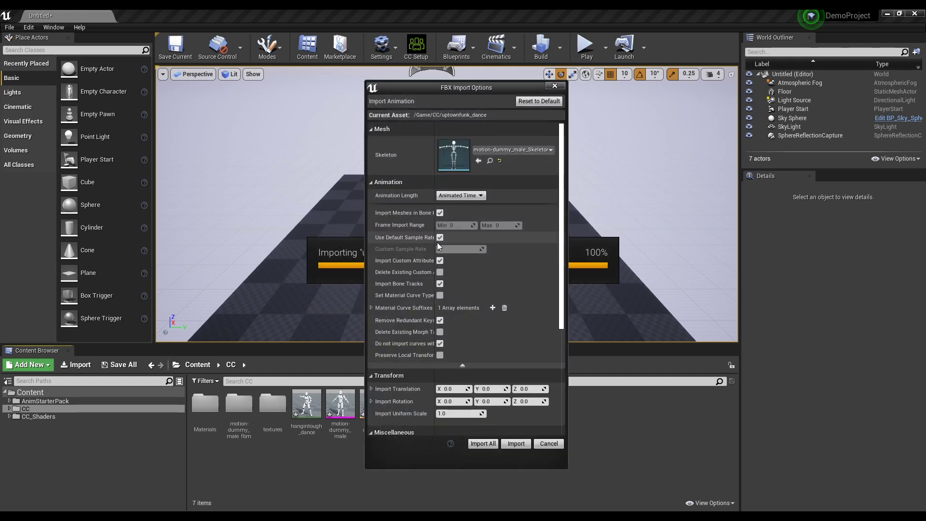
left_click(516, 444)
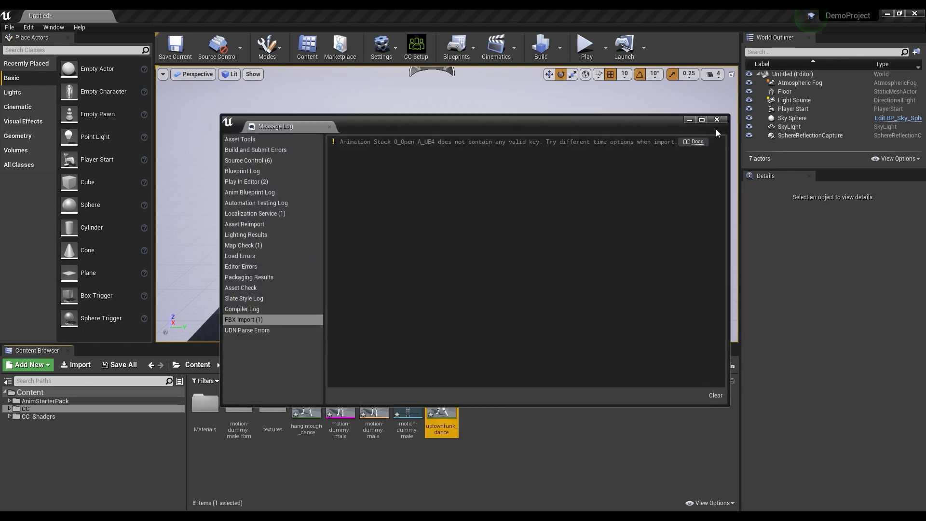
Close the import warning log and preview uptownfunk_dance on the motion dummy.
left_click(717, 119)
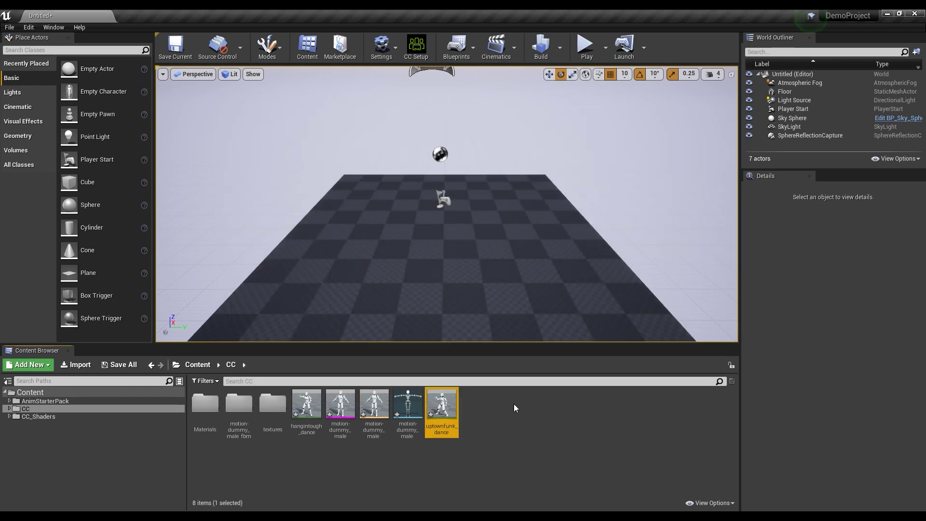
double_click(451, 410)
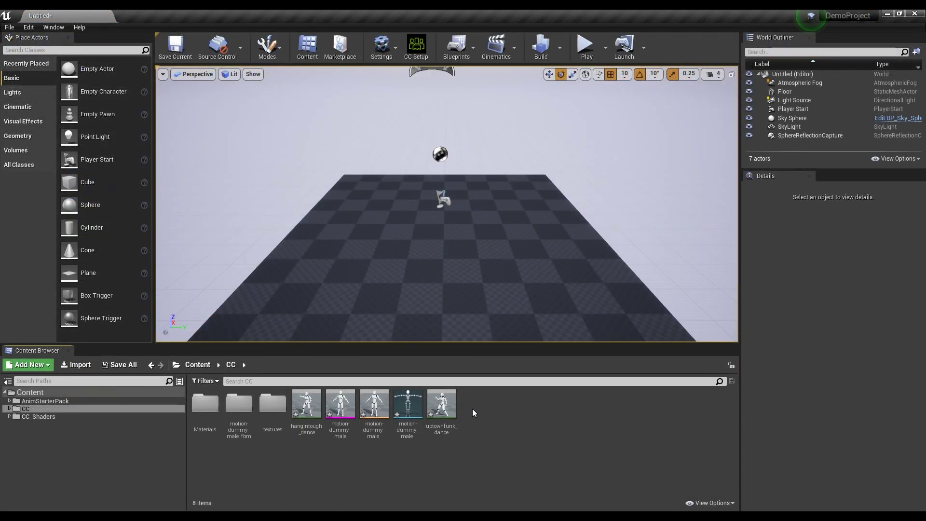
right_click(472, 410)
Create an Animation Composite on motion-dummy_male_Skeleton, keeping the default name NewAnimComposite.
mouse_move(526, 265)
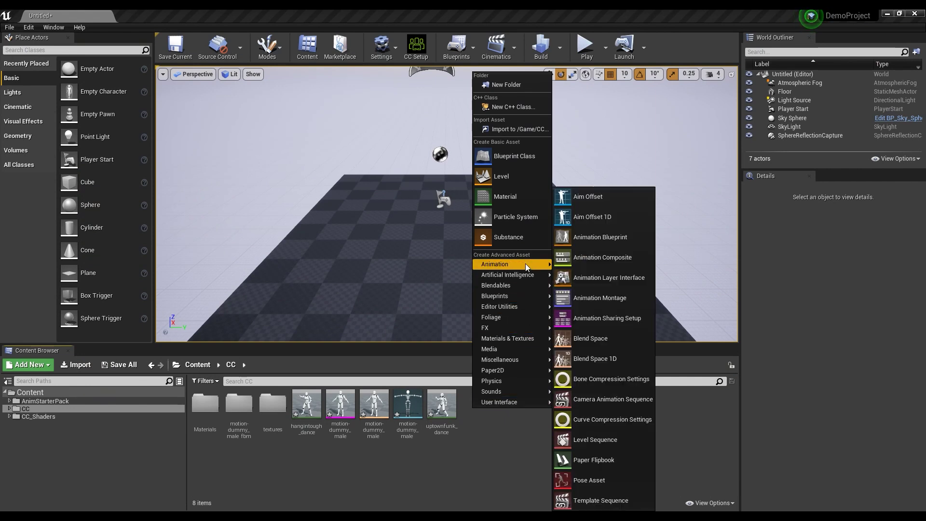
left_click(607, 261)
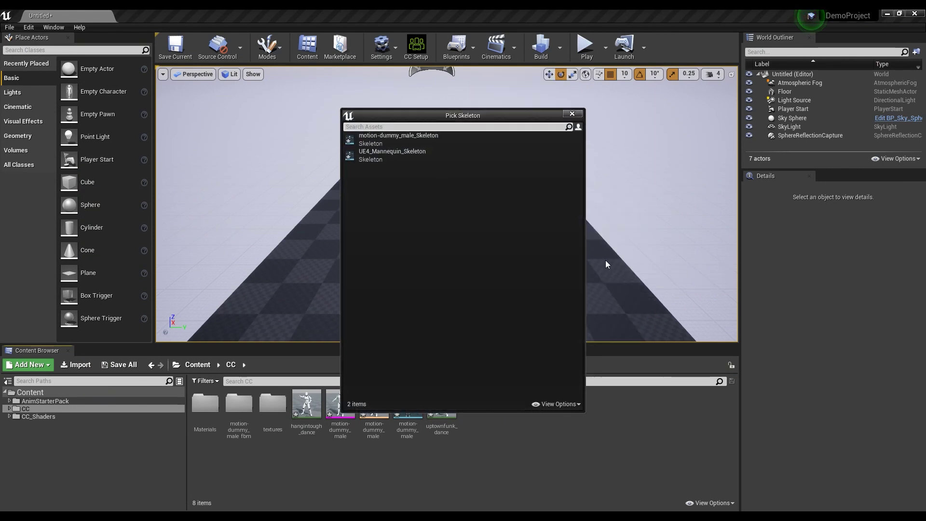
left_click(381, 140)
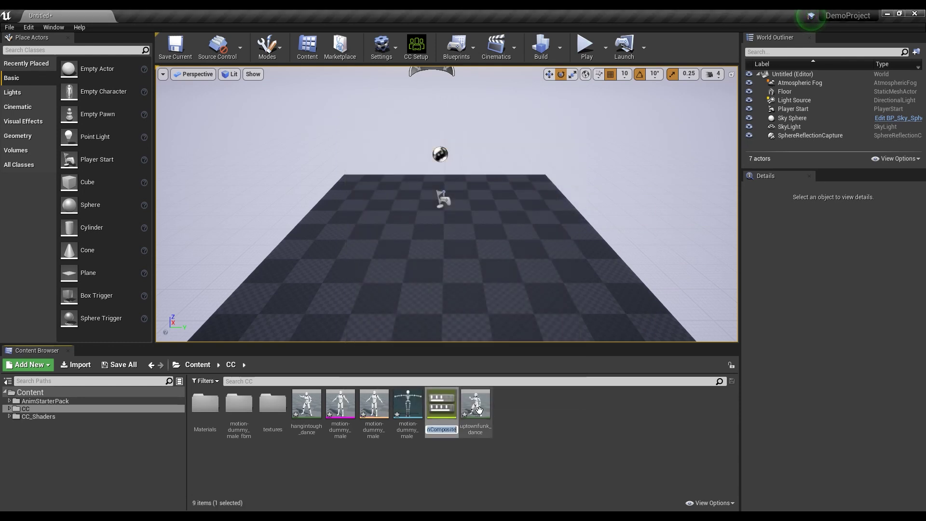
key("Return")
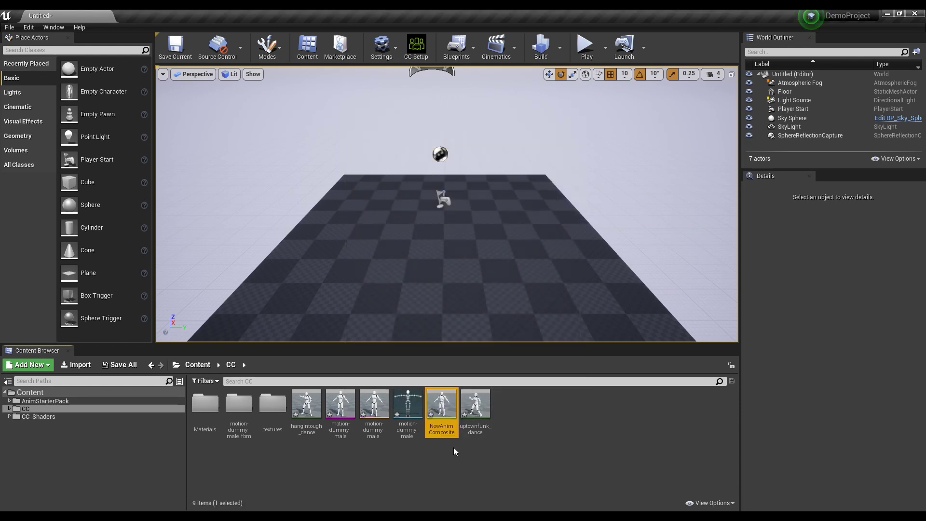
Chain hangintough_dance then uptownfunk_dance in NewAnimComposite, save it, and close its editor.
double_click(442, 410)
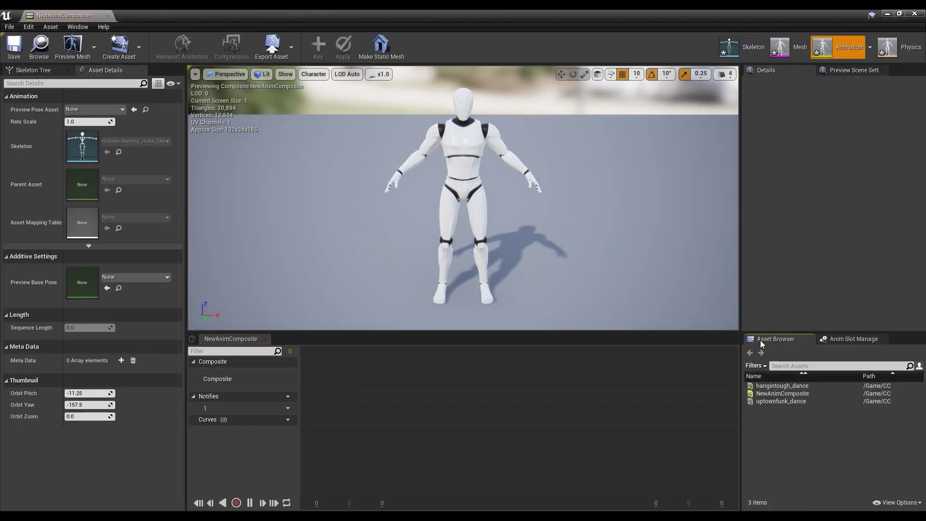
left_click(771, 386)
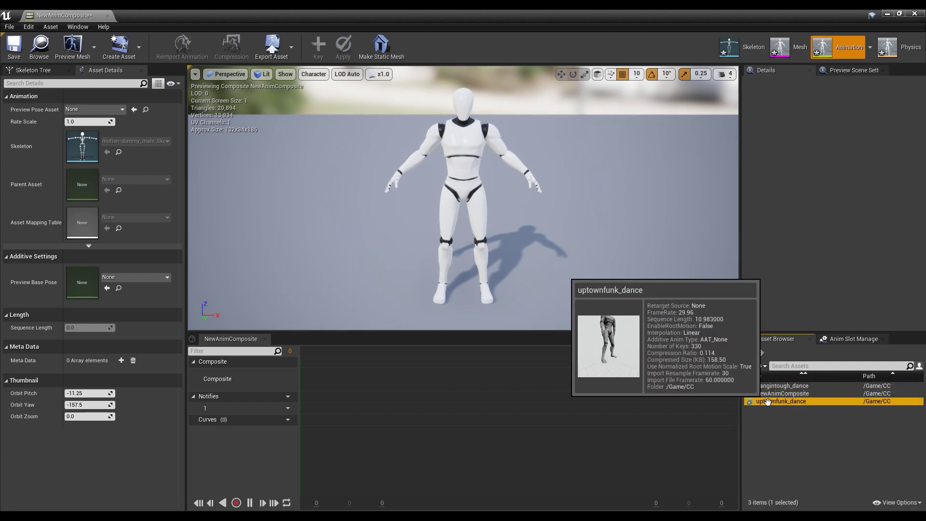
left_click_drag(765, 387, 331, 384)
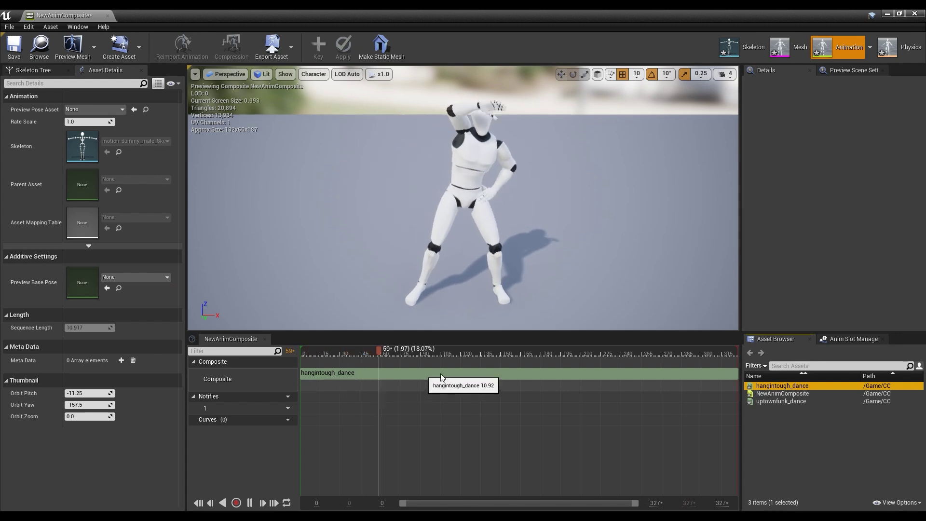
left_click(781, 402)
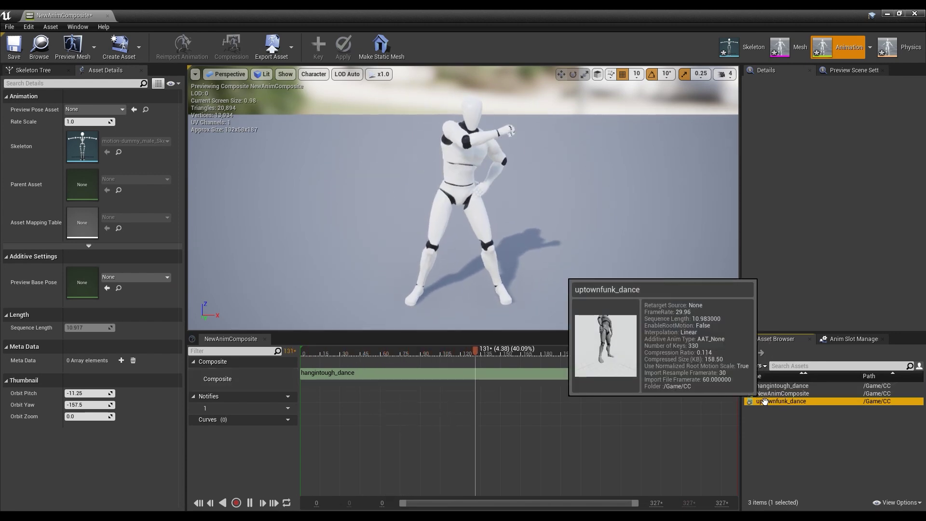
left_click_drag(774, 403, 592, 378)
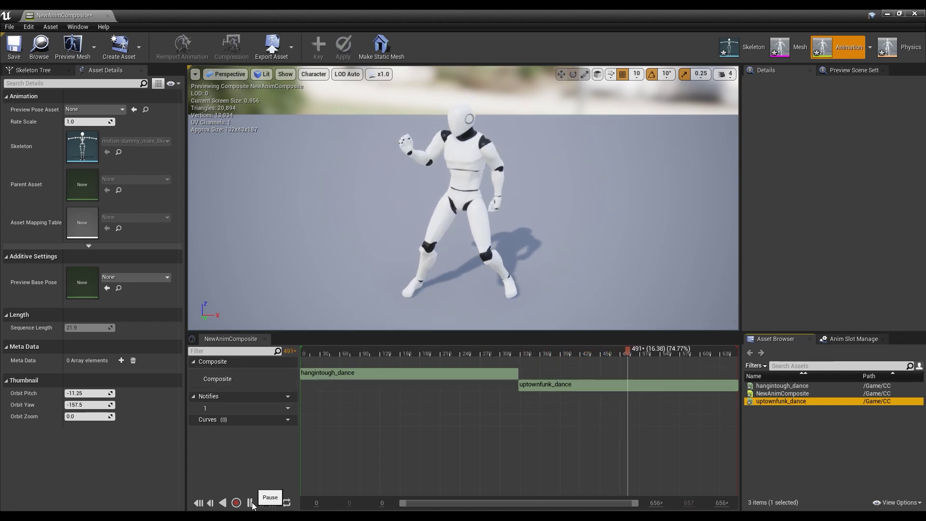
left_click(14, 45)
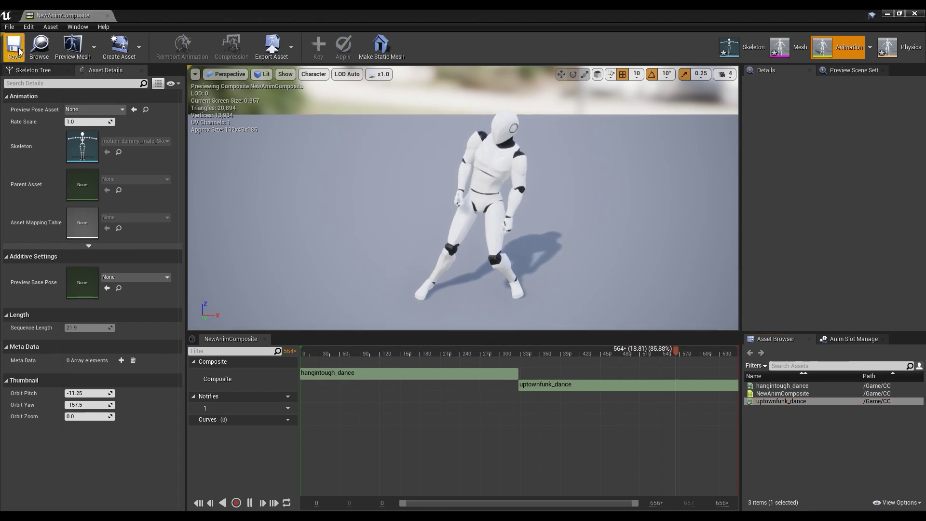
left_click(892, 14)
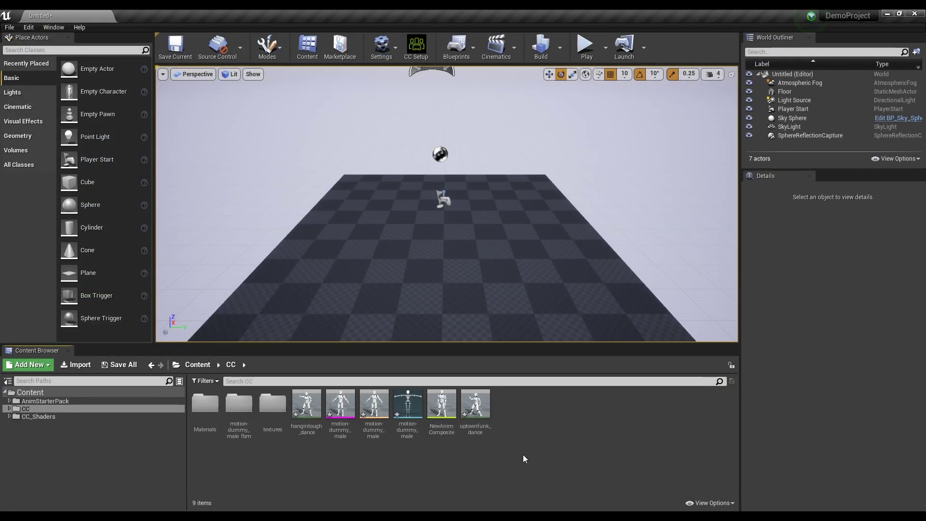
Duplicate NewAnimComposite and its dances, retargeted to UE4_Mannequin_Skeleton.
left_click(440, 406)
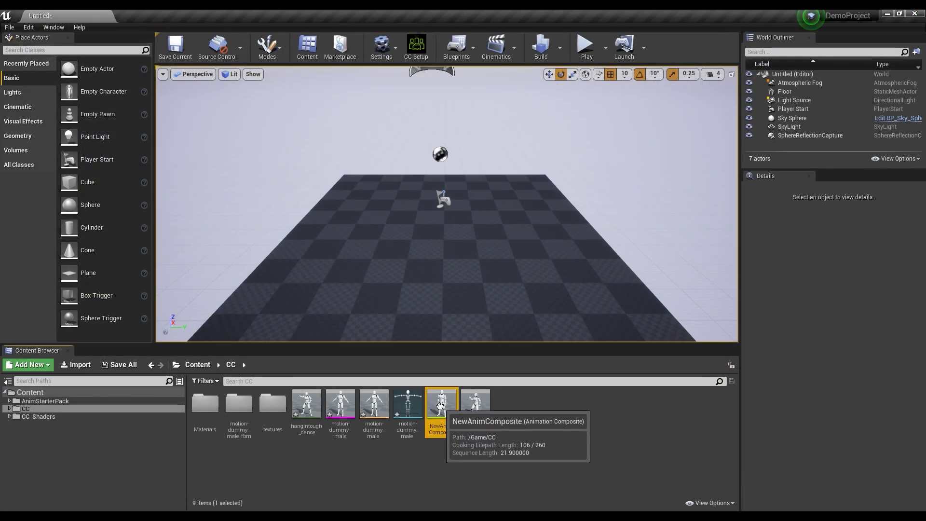
right_click(440, 407)
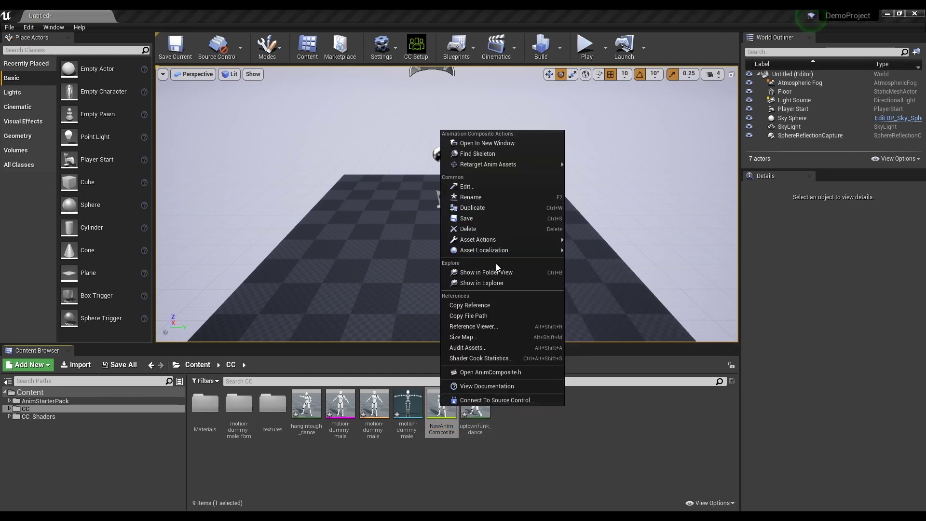
mouse_move(466, 167)
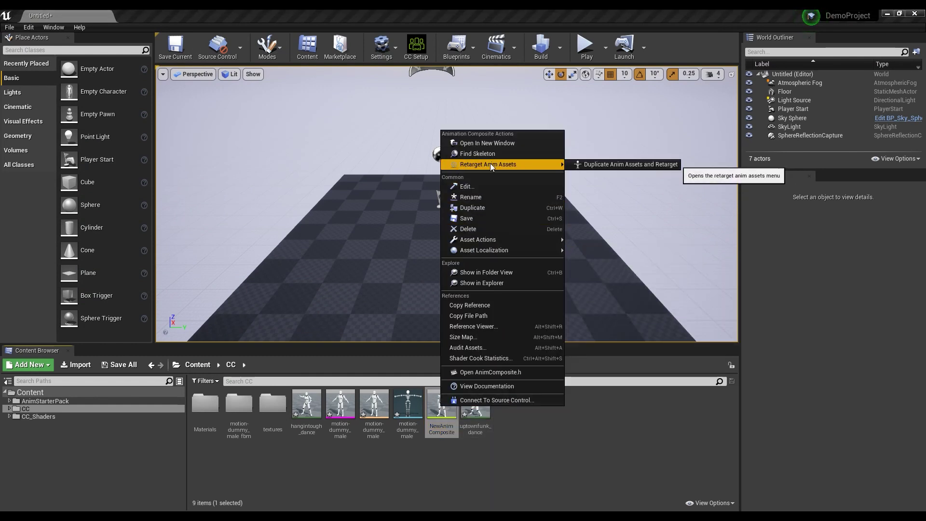
left_click(628, 165)
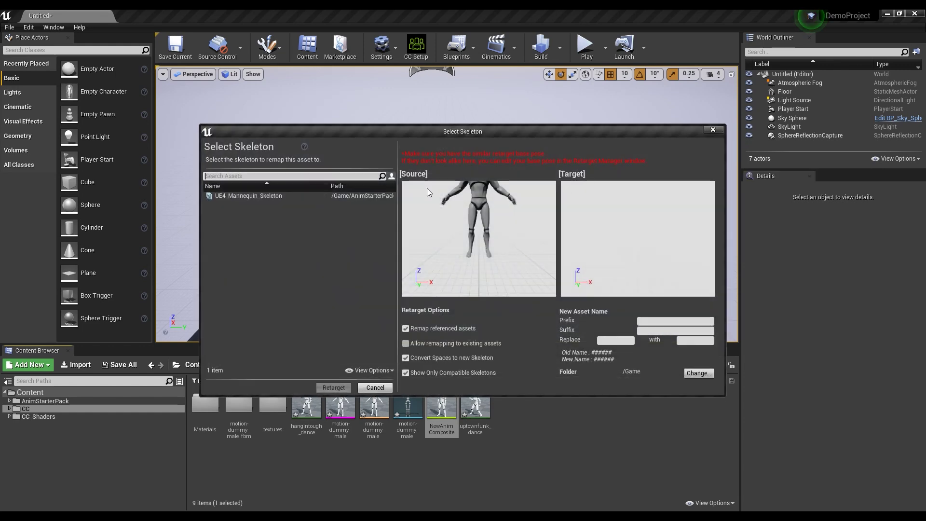
left_click(237, 195)
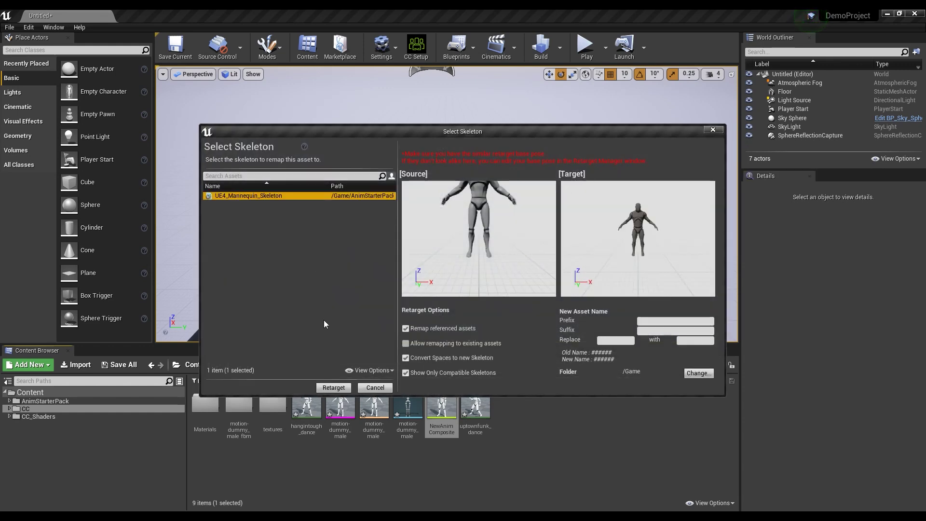
left_click(333, 388)
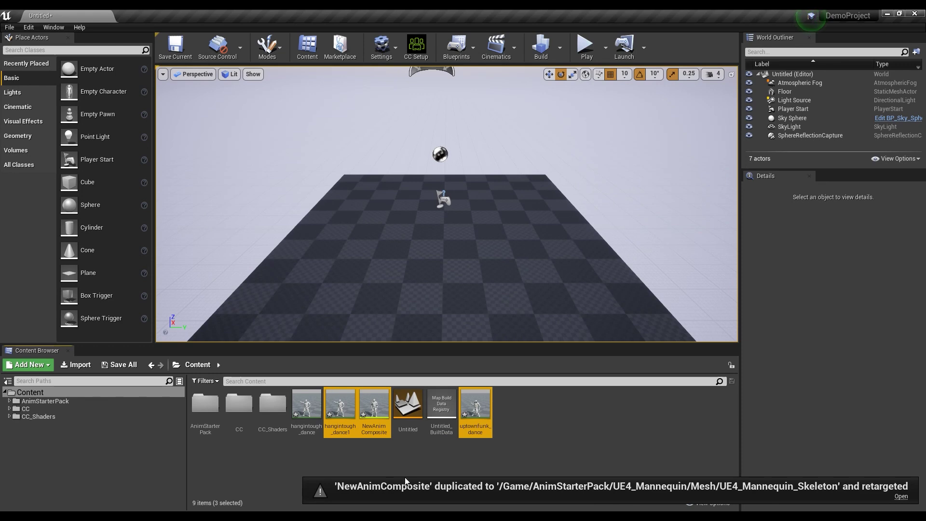
Open the retargeted NewAnimComposite copy in the animation editor.
left_click(390, 462)
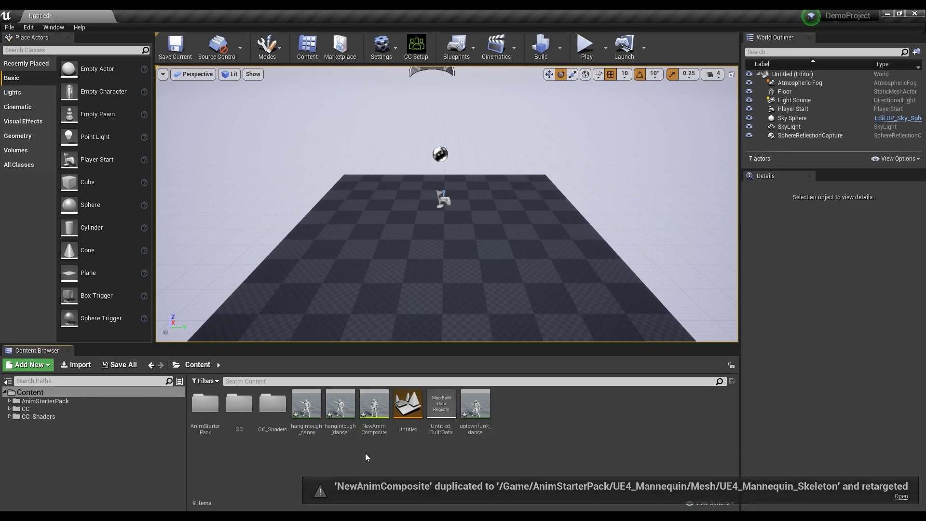
left_click(376, 414)
double_click(376, 414)
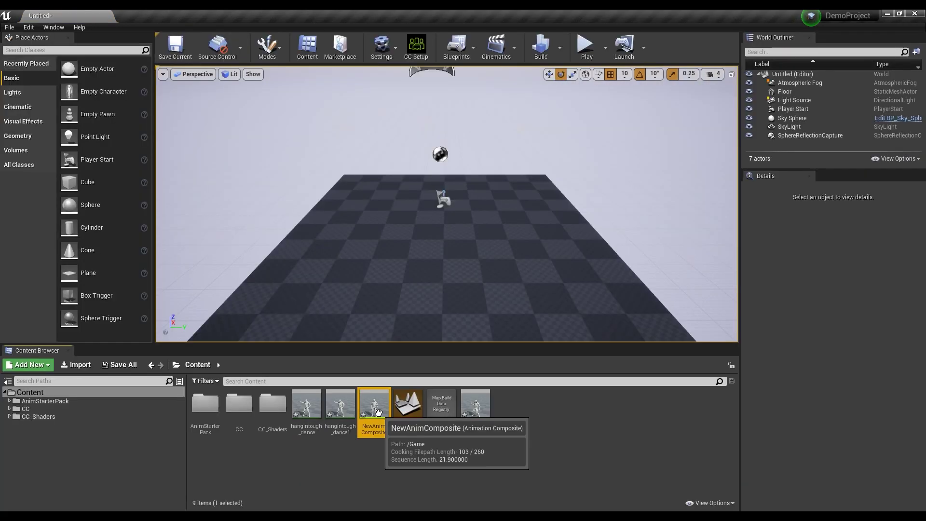
Drop the composite into the level as a mannequin, turn it 90° in yaw, and start Play.
left_click_drag(374, 405, 440, 268)
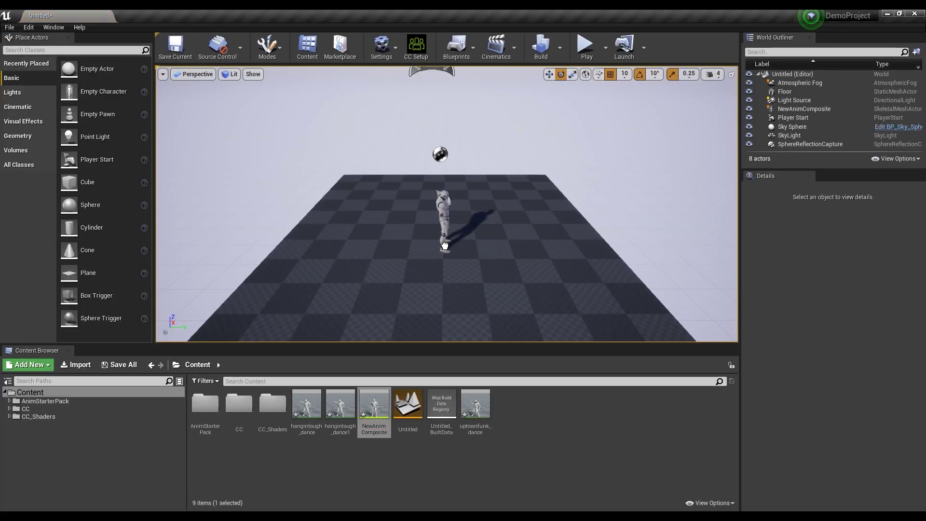
left_click(444, 252)
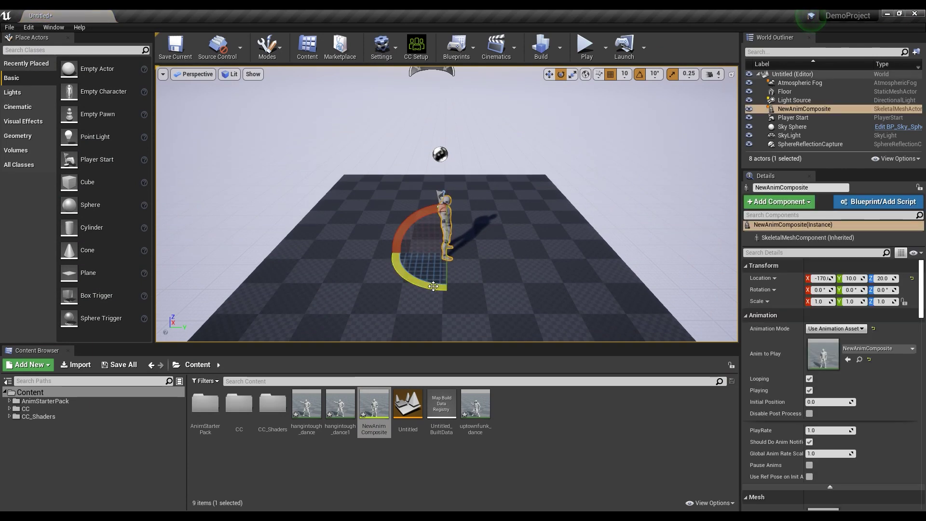
left_click_drag(433, 286, 443, 286)
left_click(585, 48)
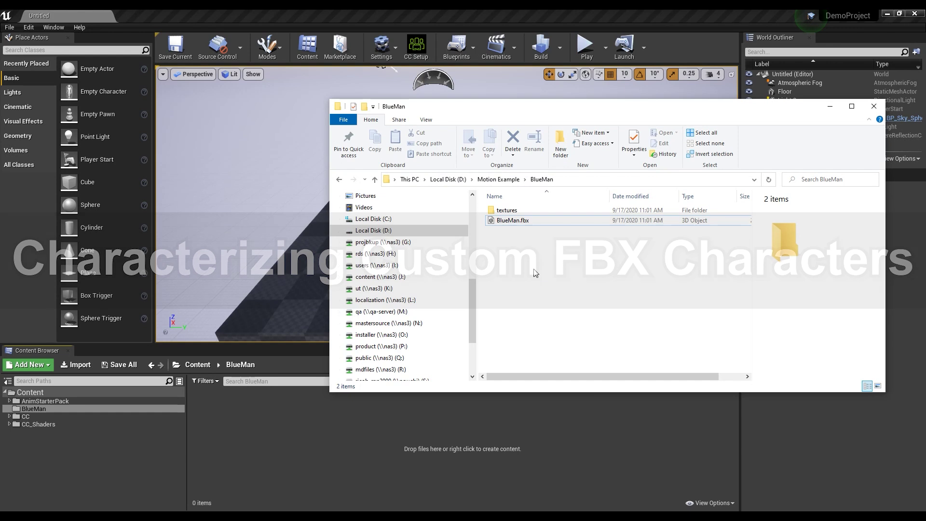
Import BlueMan.fbx into the BlueMan folder with the default FBX Import Options.
left_click(496, 220)
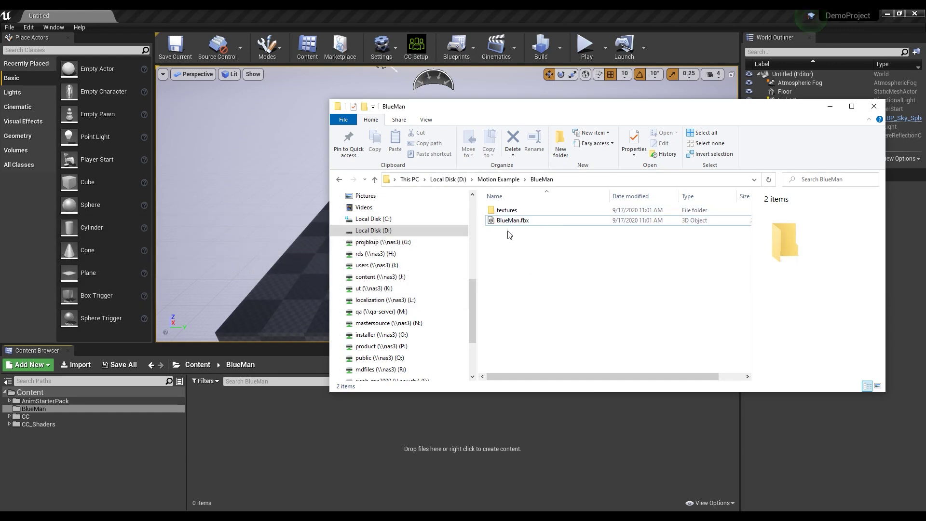
left_click_drag(525, 221, 334, 424)
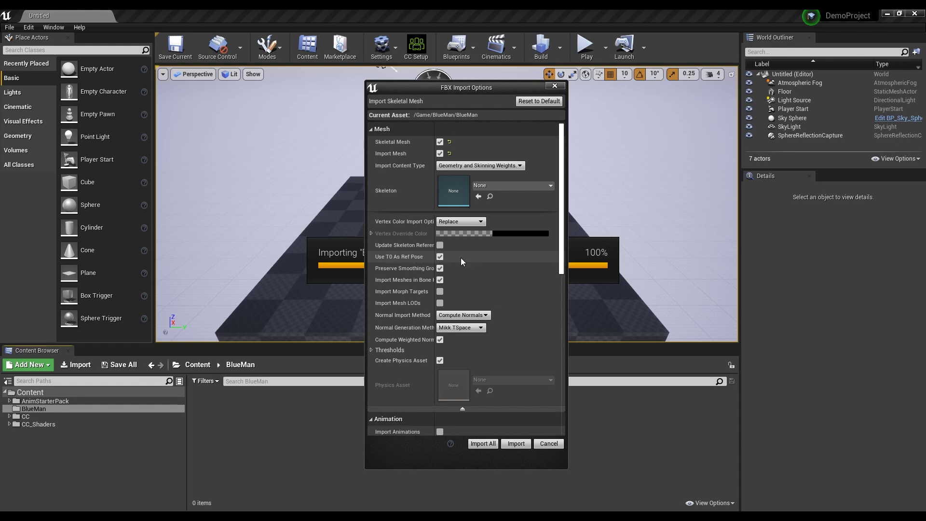
scroll(557, 270, "down", 10)
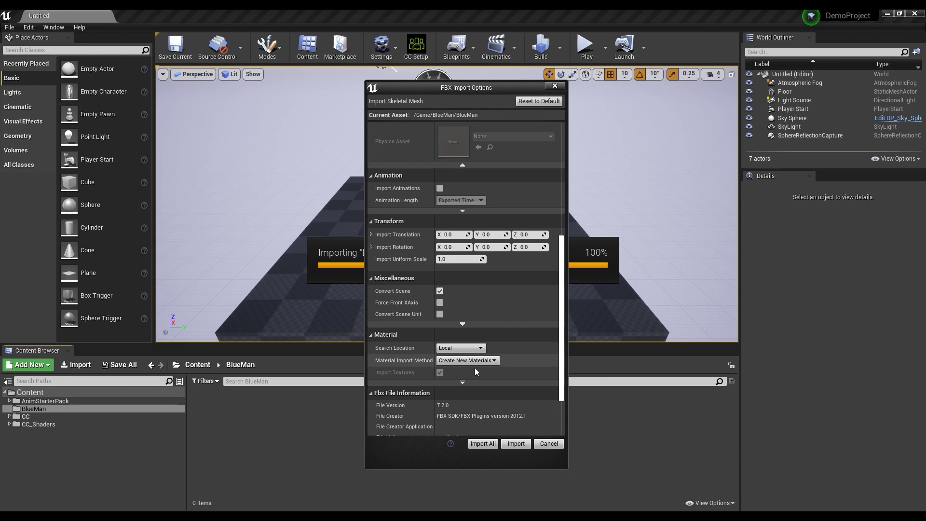
left_click(516, 443)
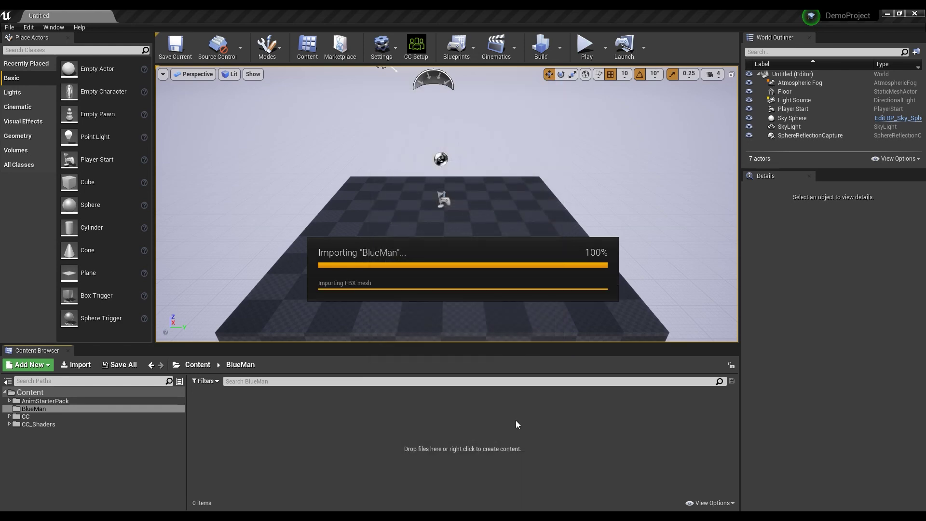
Dismiss the import message log and open BlueMan_Skeleton.
left_click(716, 119)
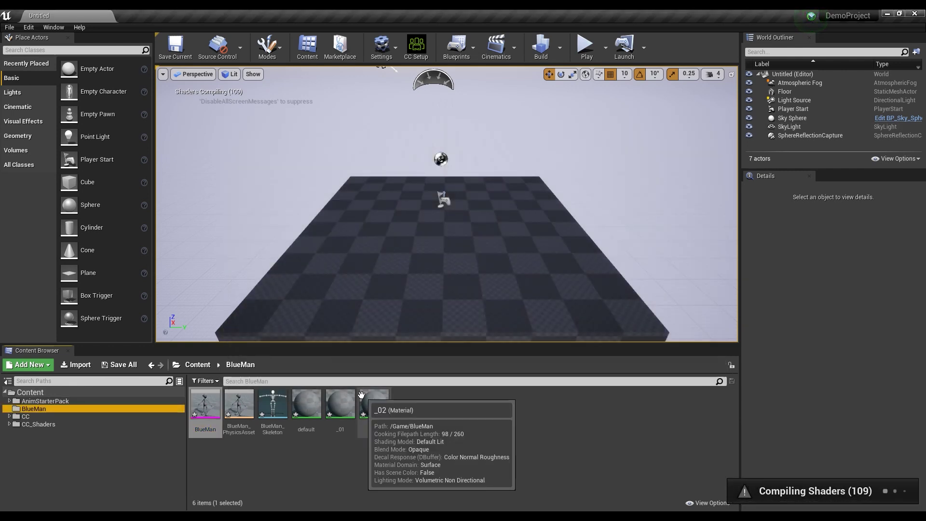
left_click(273, 403)
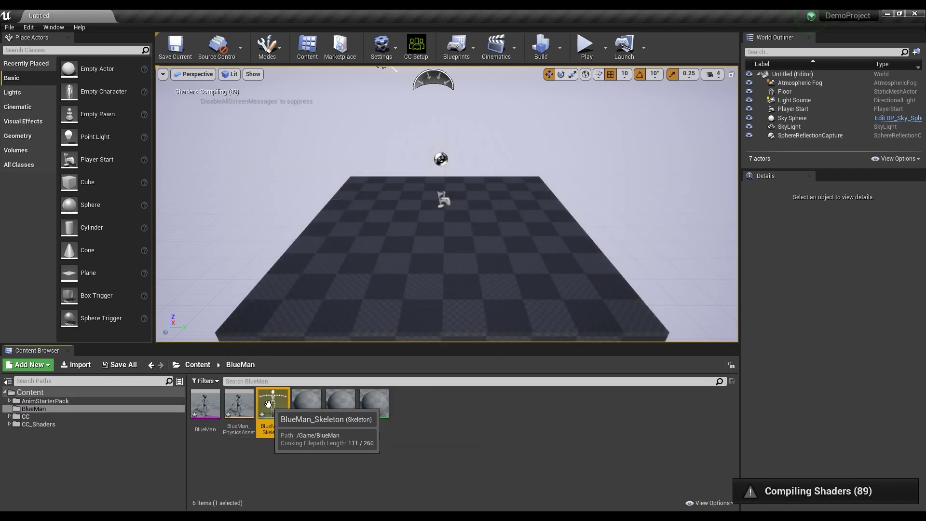
double_click(273, 403)
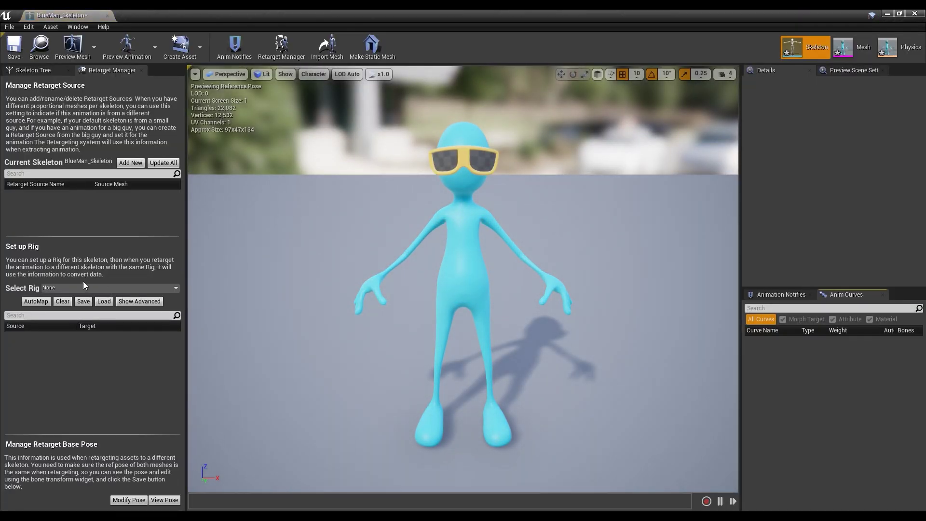
Assign the Humanoid rig, mapping spine_02 to spine01 and spine_03 to necktwist01.
left_click(54, 289)
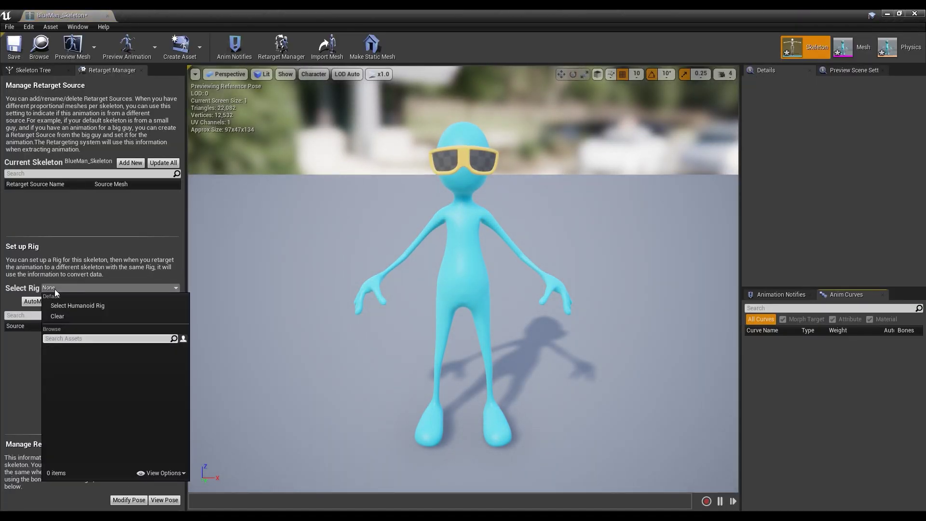
left_click(77, 305)
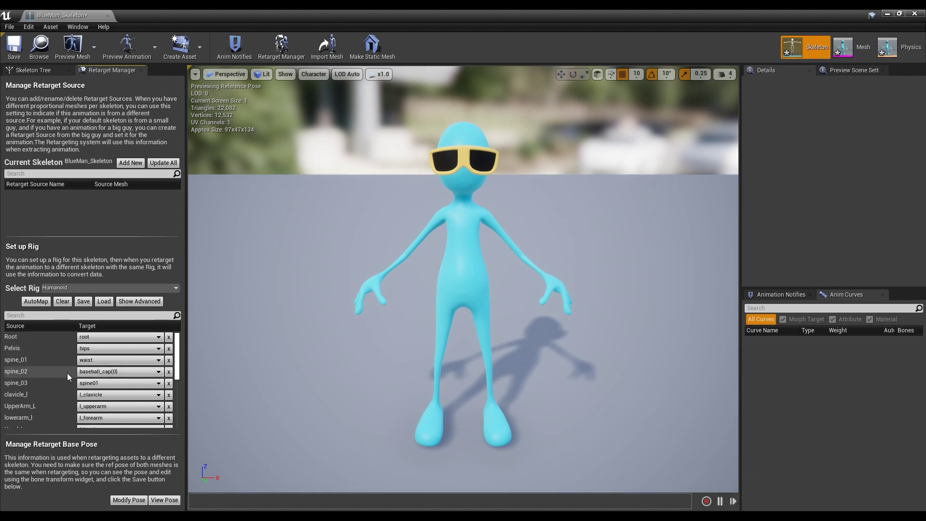
left_click(125, 372)
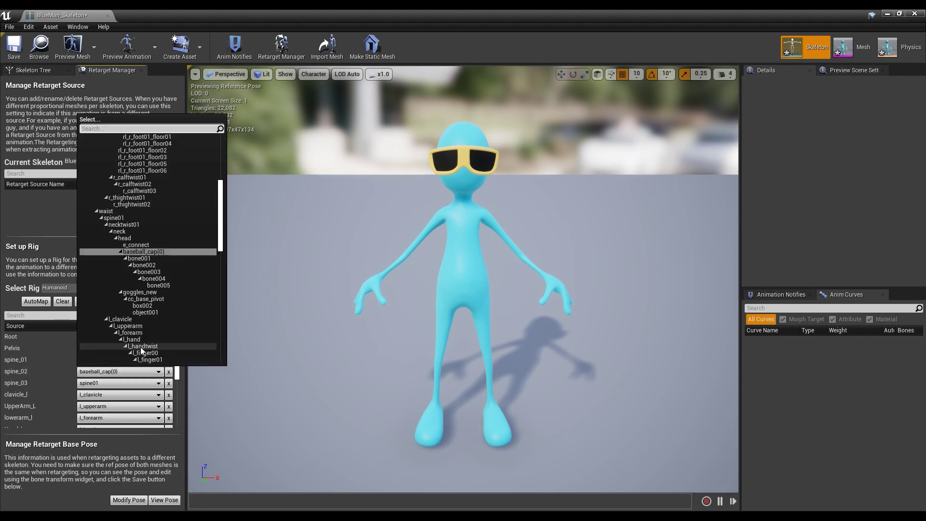
left_click(124, 225)
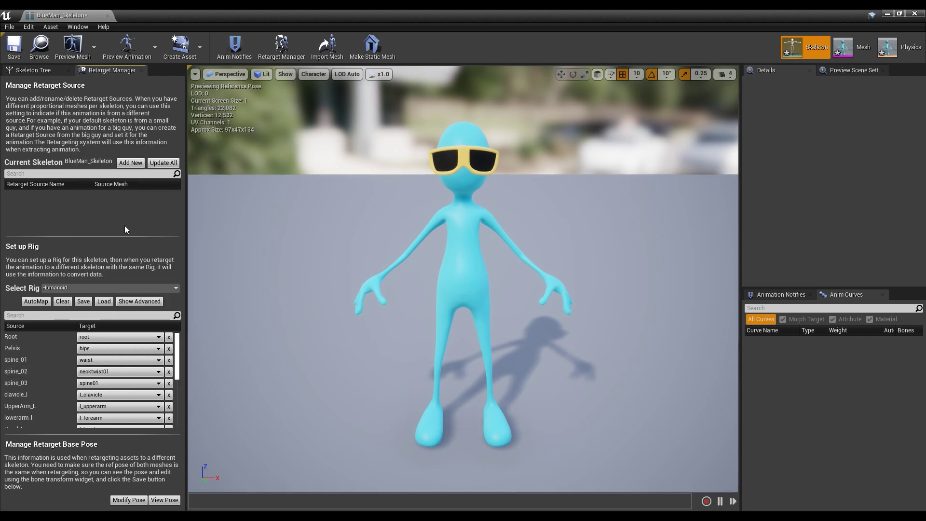
left_click(104, 382)
left_click(119, 251)
left_click(111, 371)
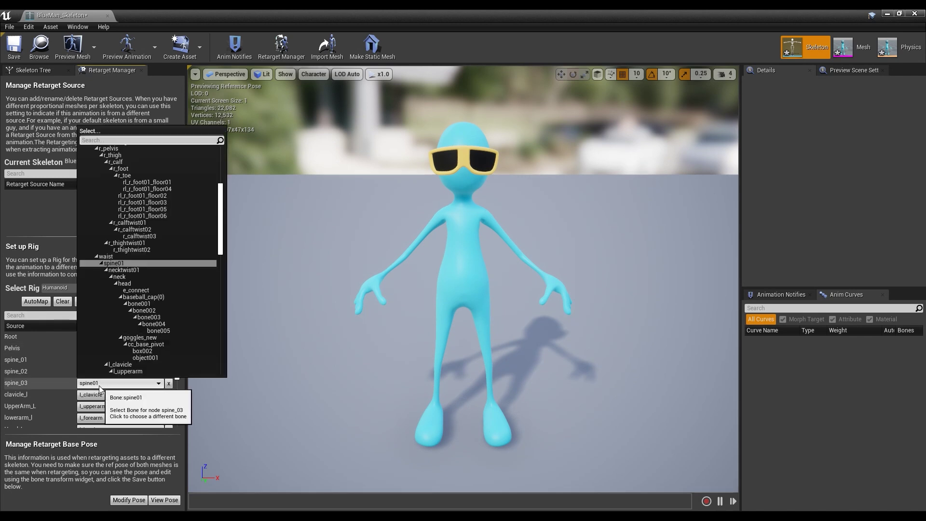
left_click(118, 273)
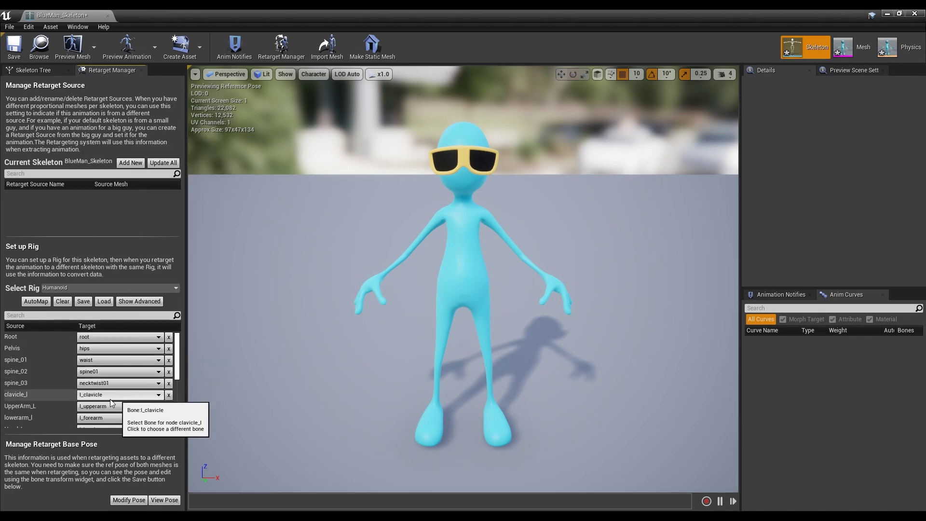
left_click_drag(177, 368, 178, 385)
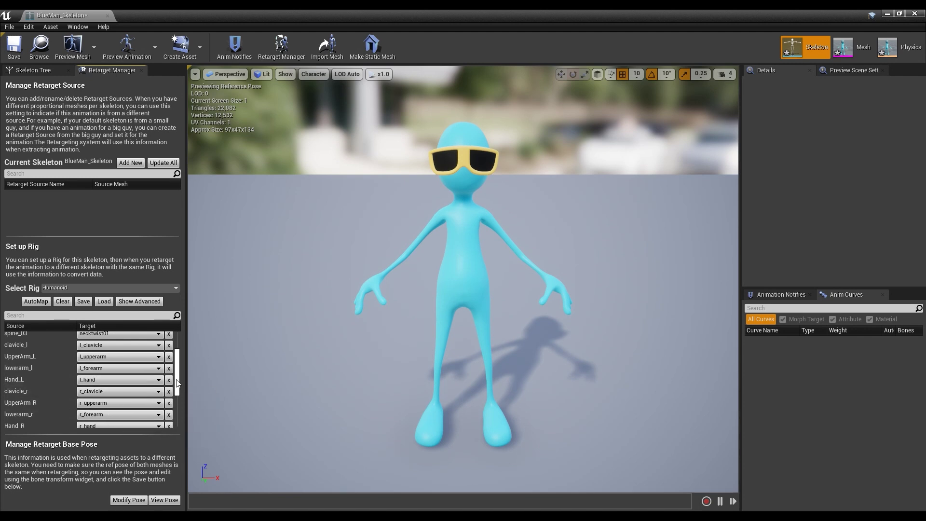
scroll(136, 386, "down", 4)
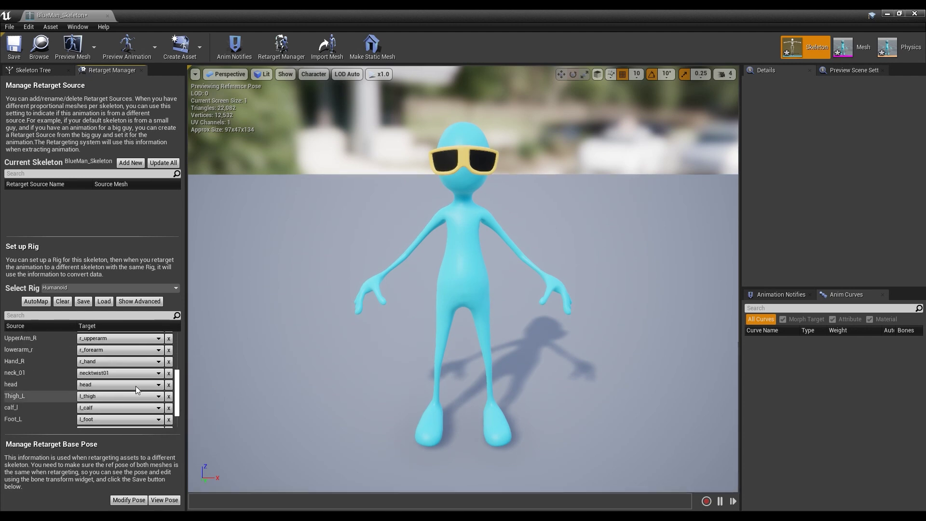
Map neck_01 to neck, index_01_l to l_finger10, and the left thumb and arm-twist bones (lowerarm to l_forearmtwist03).
left_click(101, 373)
left_click(131, 261)
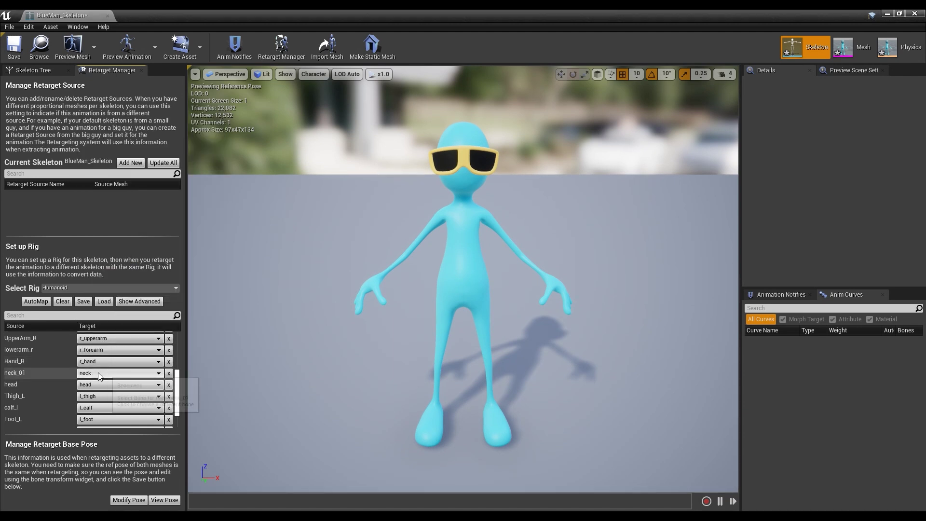
scroll(107, 386, "down", 10)
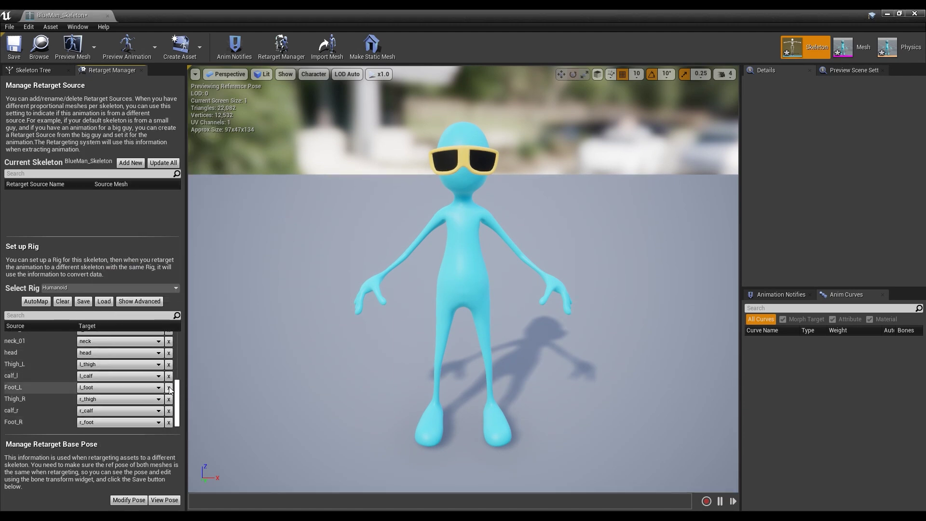
left_click(120, 337)
scroll(173, 224, "down", 2)
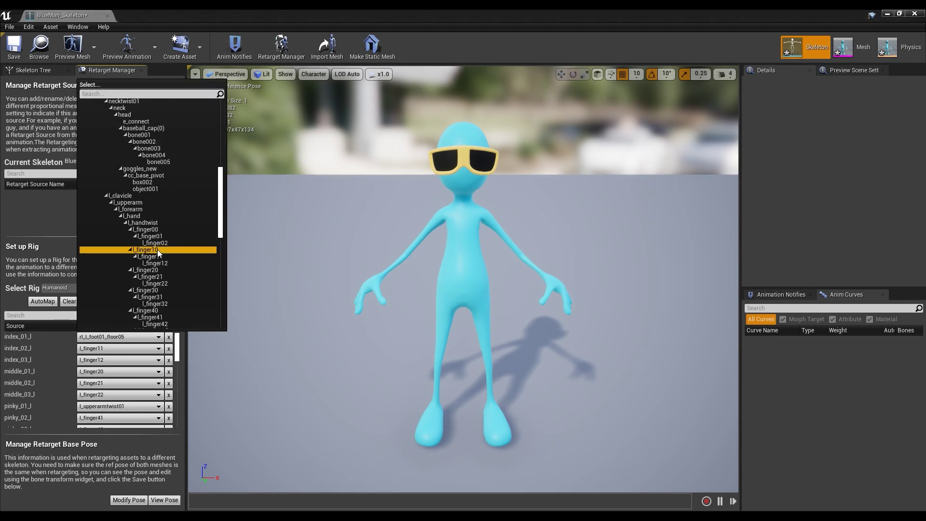
left_click(157, 250)
left_click(159, 337)
scroll(179, 357, "down", 5)
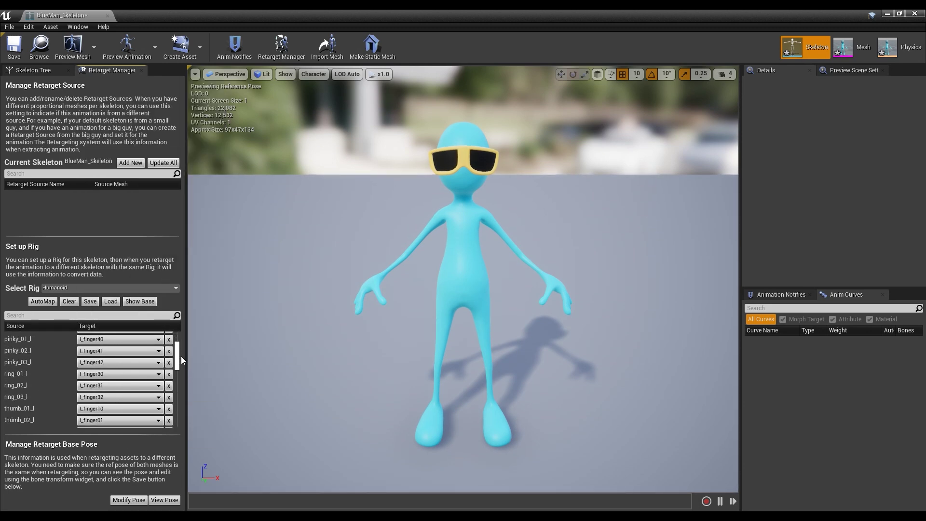
left_click(111, 372)
left_click(117, 360)
scroll(116, 359, "down", 2)
left_click(116, 368)
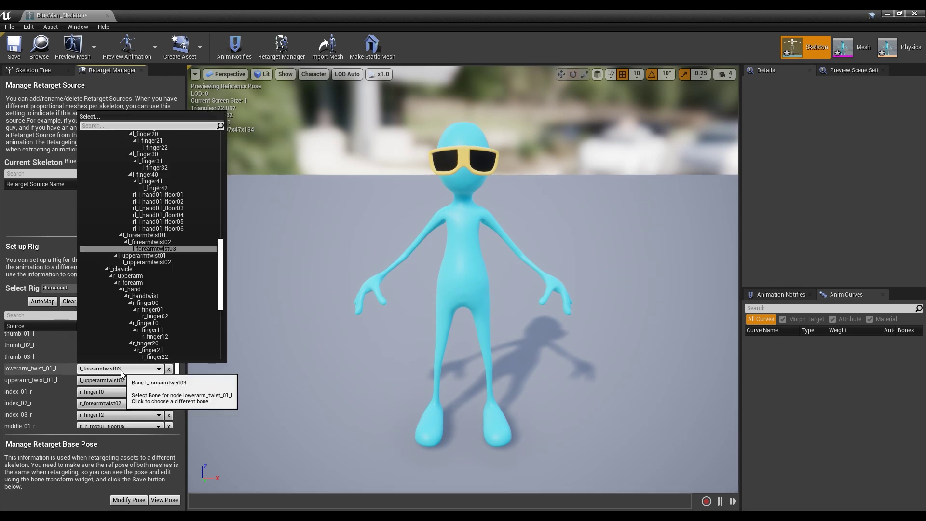
Map the right fingers: index to r_finger10, middle to r_finger20, pinky to r_finger40, ring to r_finger30.
left_click(95, 391)
left_click(160, 355)
scroll(121, 386, "down", 2)
left_click(116, 378)
scroll(168, 289, "down", 3)
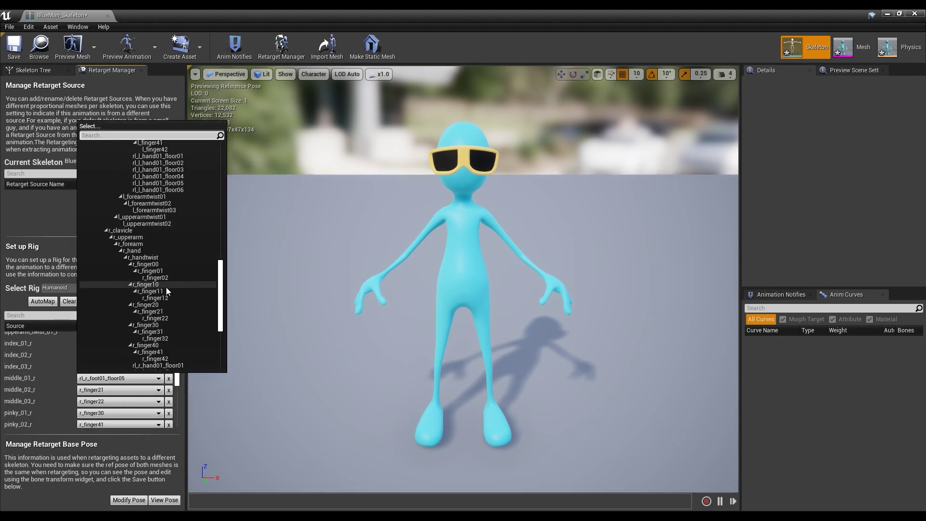
left_click(145, 304)
left_click(147, 246)
left_click(109, 381)
left_click(162, 280)
Map lowerarm_twist_01_r and upperarm_twist_01_r to the right forearm and upper-arm twist bones.
scroll(120, 392, "down", 2)
left_click(121, 401)
left_click(140, 270)
scroll(121, 393, "down", 2)
left_click(121, 371)
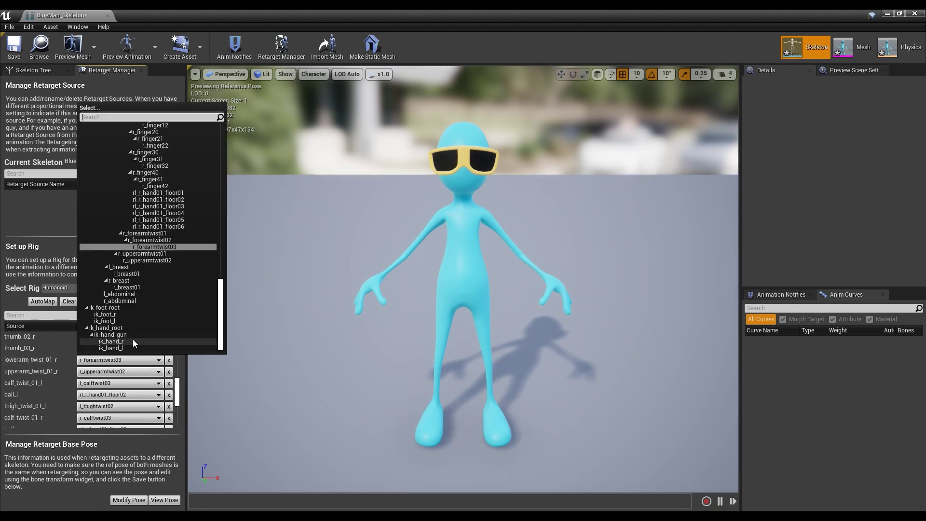
left_click(140, 274)
Map the calf twists (calf_twist_01_r to r_calftwist03), ball_r to r_toe, thigh_twist_01_r to r_thightwist01.
left_click(98, 384)
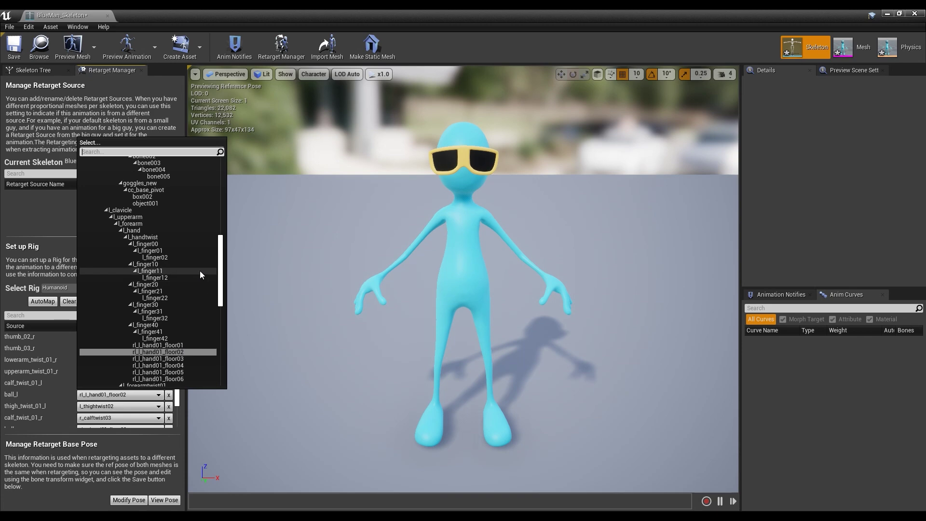
scroll(199, 271, "up", 5)
left_click(133, 224)
left_click(118, 417)
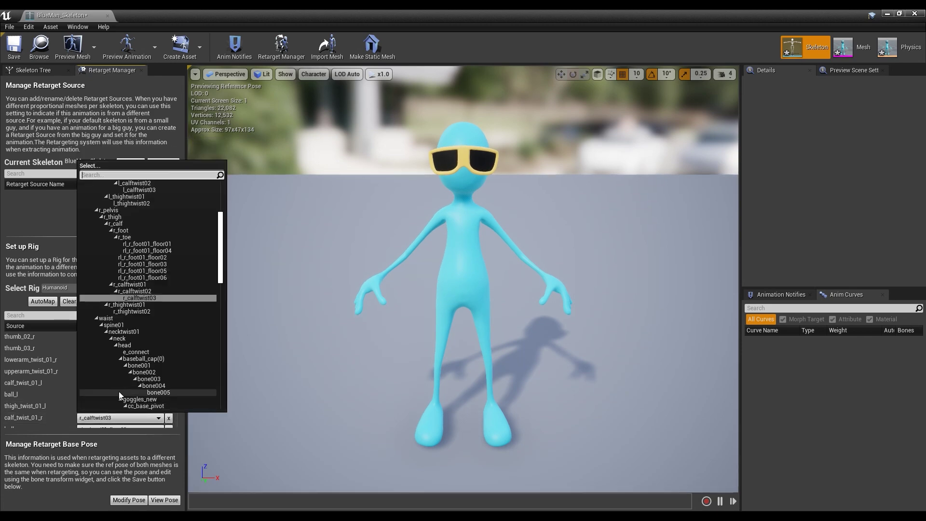
left_click(145, 287)
scroll(121, 386, "down", 3)
left_click(118, 346)
scroll(182, 269, "down", 5)
scroll(182, 269, "down", 5)
left_click(145, 263)
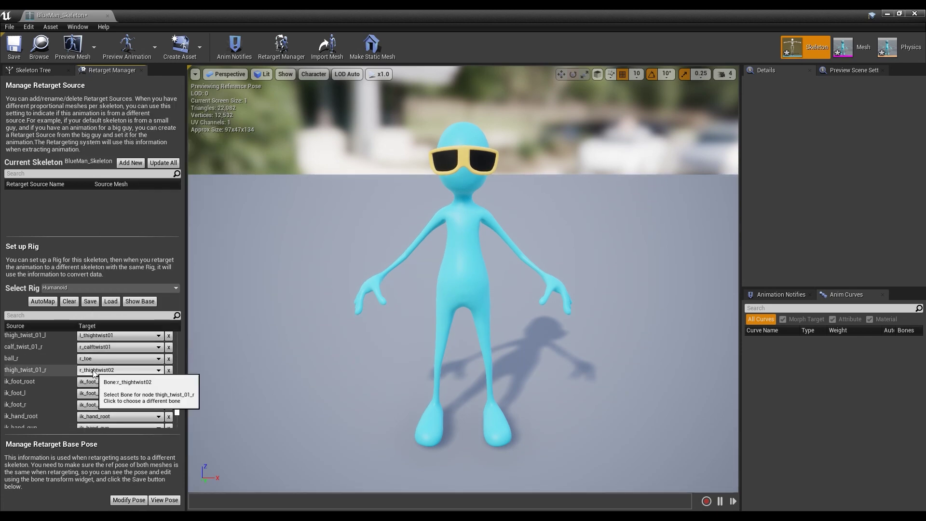
left_click(118, 370)
left_click(145, 247)
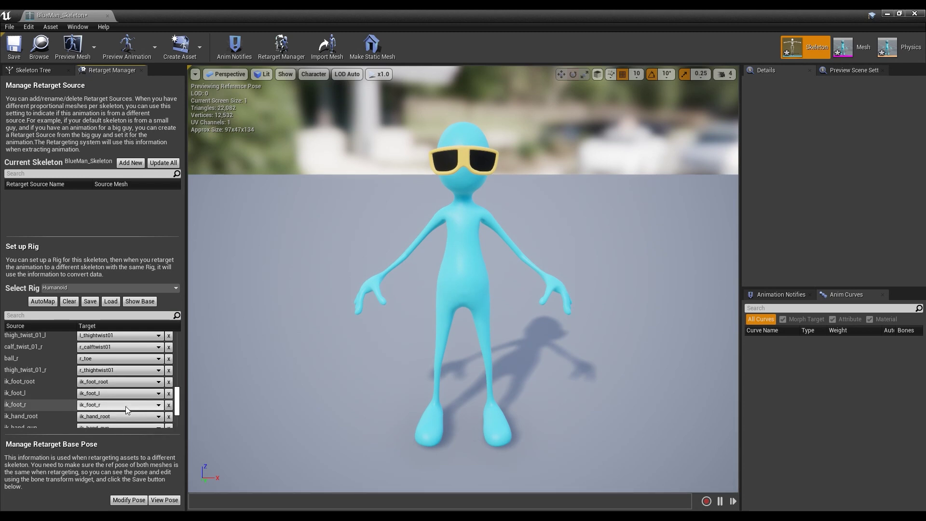
scroll(52, 408, "down", 1)
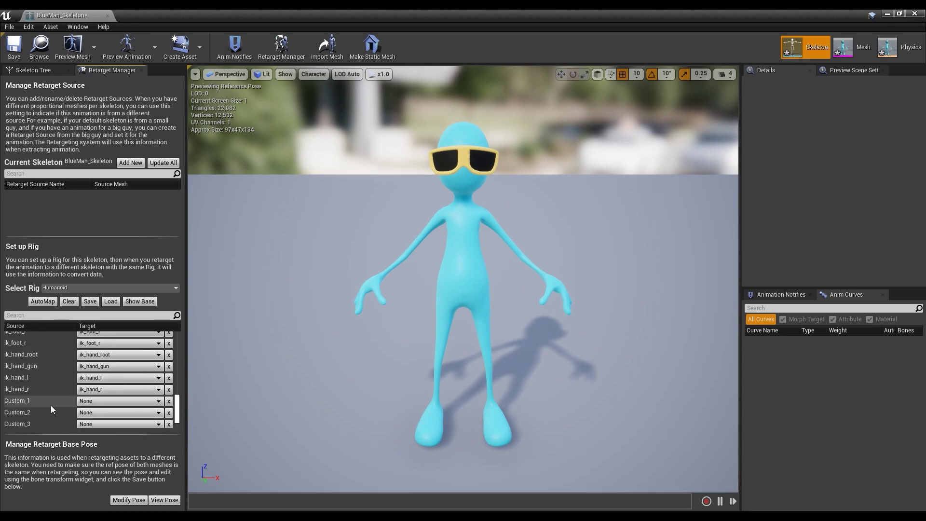
Show retargeting options and recursively set every bone from root to Skeleton translation retargeting.
left_click(34, 70)
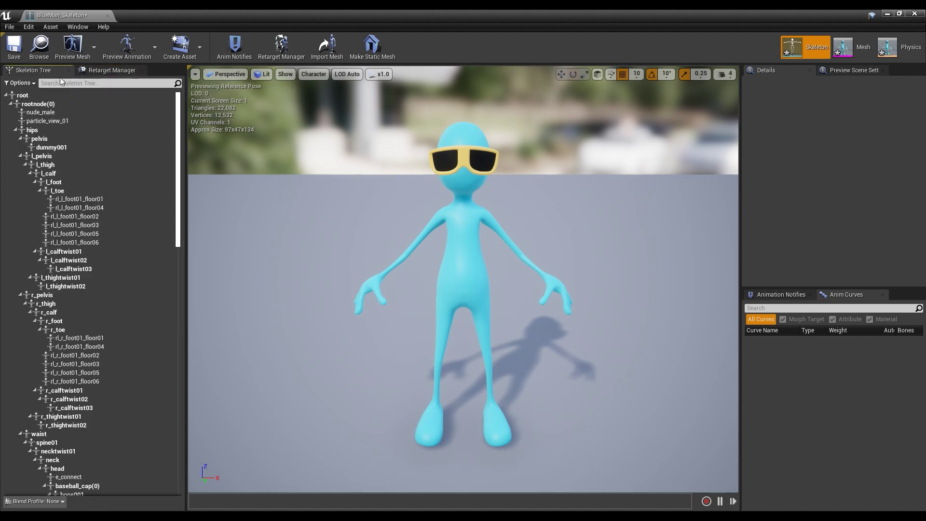
left_click(19, 84)
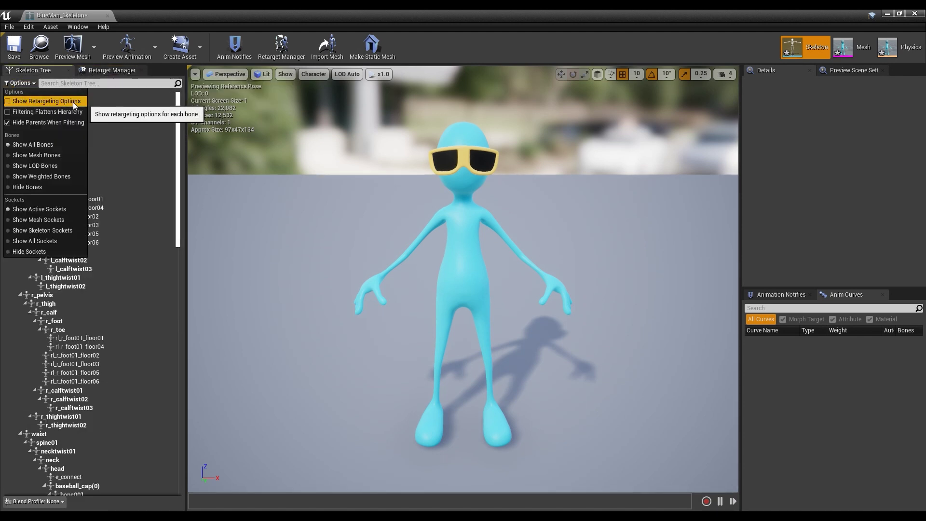
left_click(74, 101)
mouse_move(176, 145)
left_mouse_down()
mouse_move(177, 250)
mouse_move(177, 147)
left_mouse_up()
left_click(30, 105)
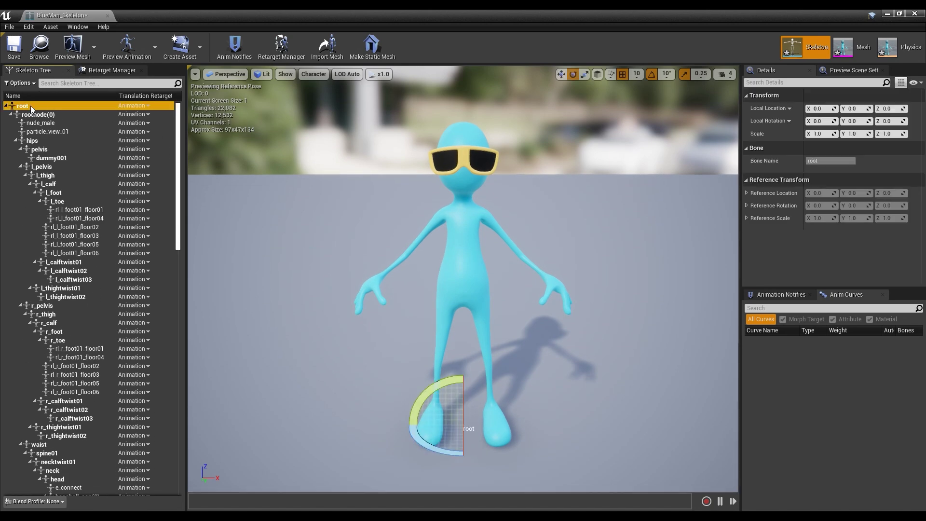
right_click(31, 106)
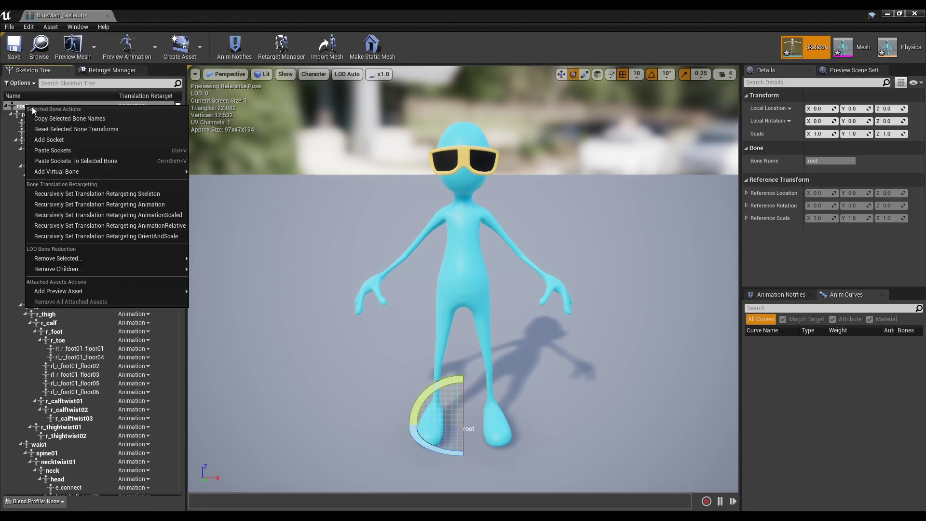
left_click(118, 195)
Set root, rootnode(0), hips and pelvis translation retargeting to Animation.
left_click(131, 106)
left_click(123, 116)
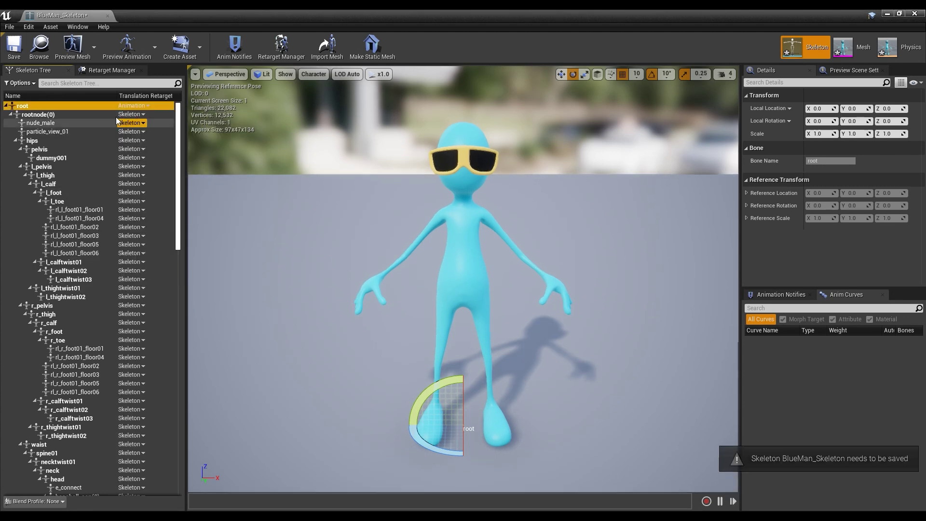
left_click(130, 115)
left_click(142, 124)
left_click(48, 144)
left_click(143, 140)
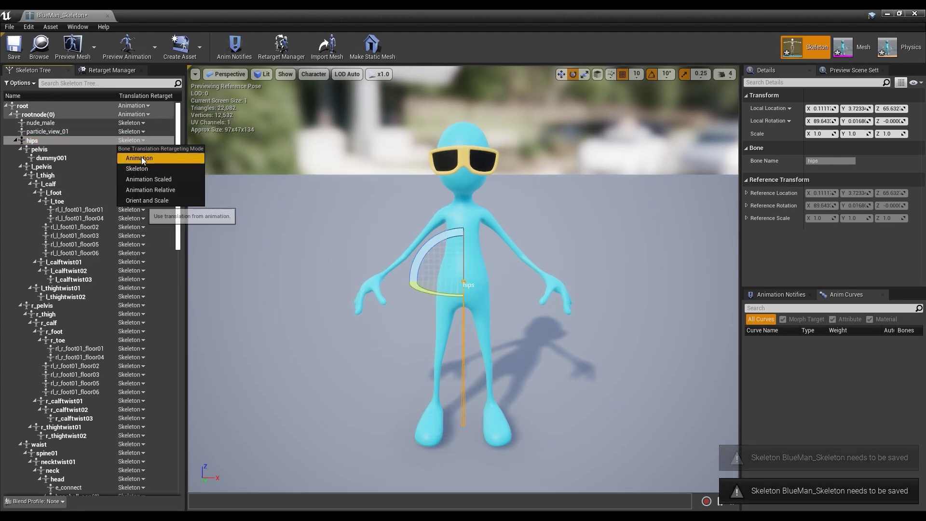
left_click(149, 151)
left_click(144, 149)
left_click(149, 160)
Set all the ik bones, from ik_foot_root down, to Animation translation retargeting.
left_click_drag(177, 179, 179, 425)
left_click(52, 439)
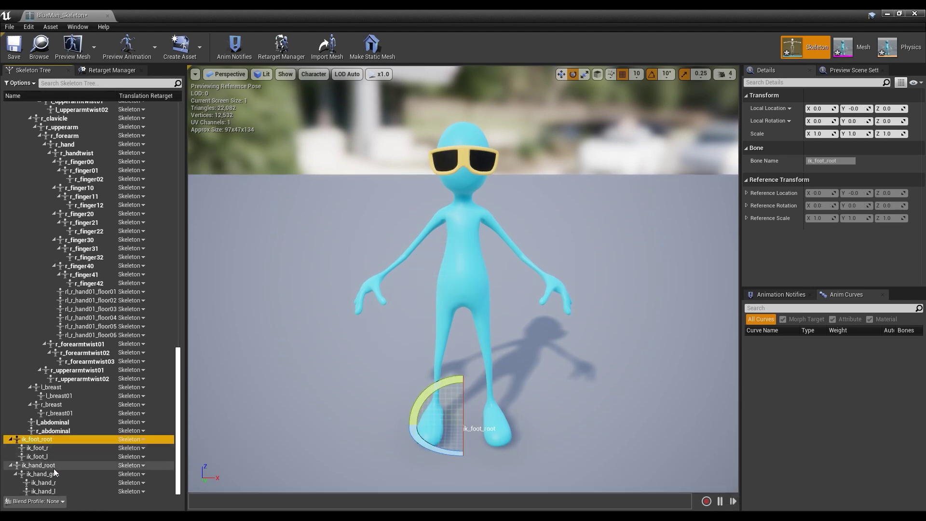
left_click(56, 491, "shift")
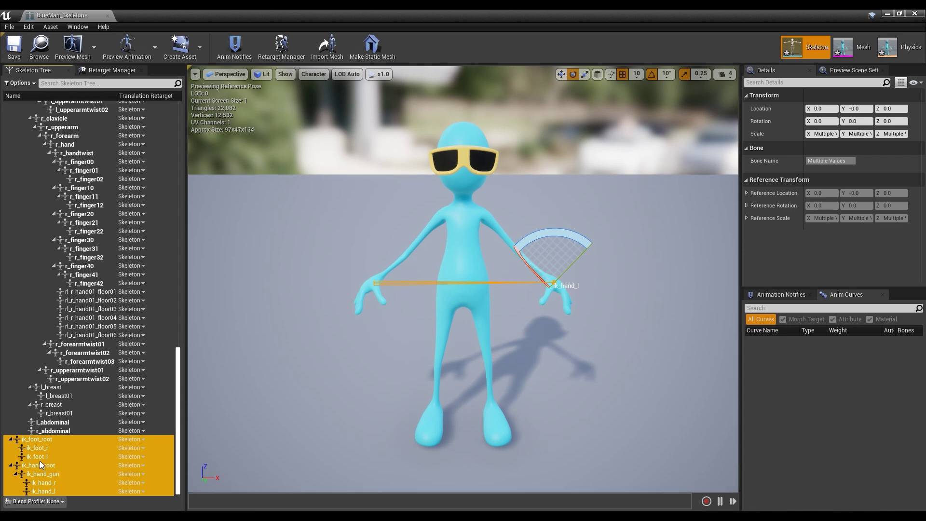
right_click(43, 458)
mouse_move(144, 424)
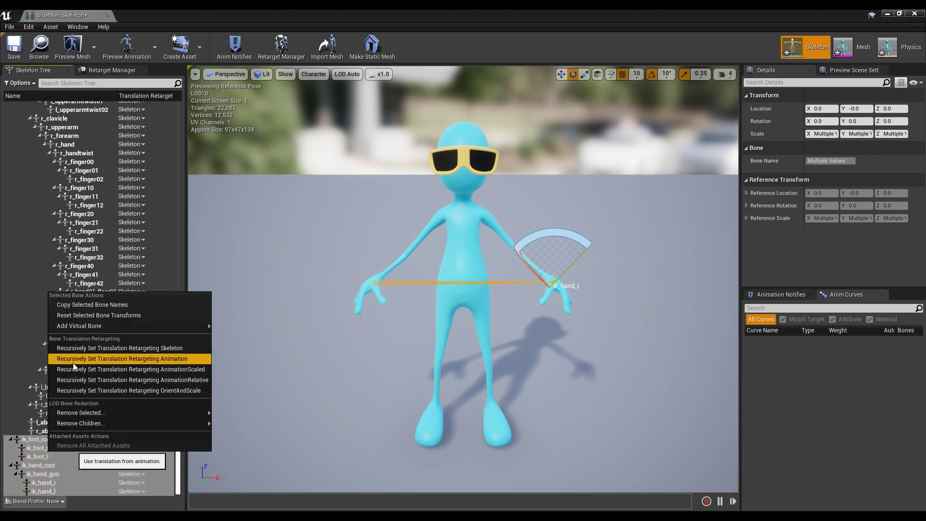
left_click(131, 361)
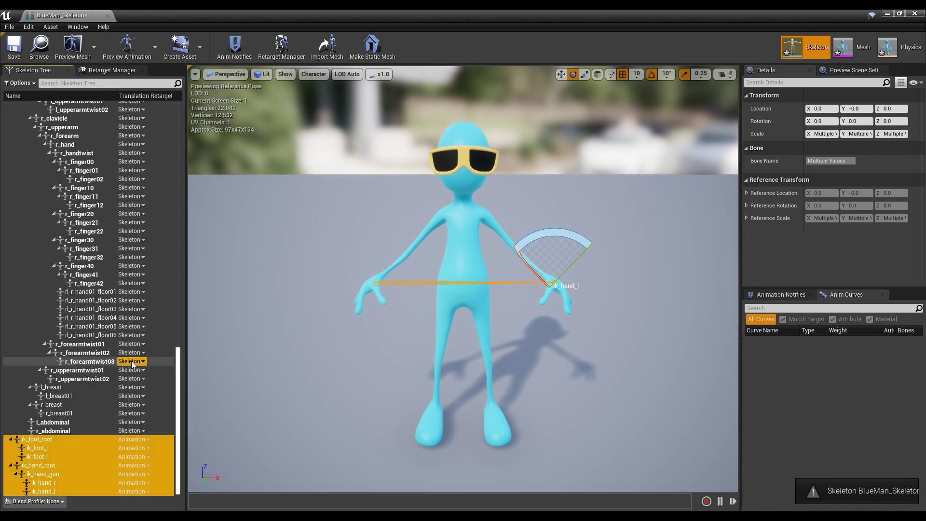
left_click(105, 449)
left_click(216, 411)
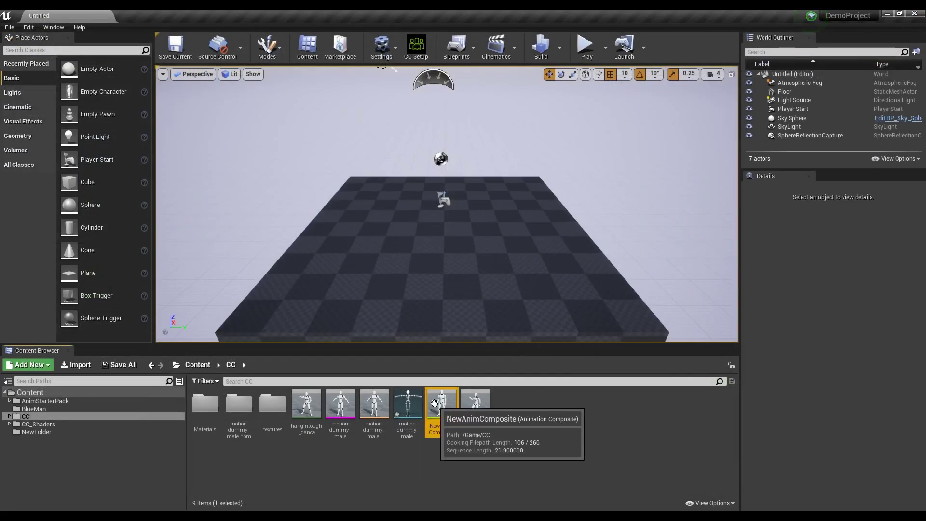
Duplicate NewAnimComposite and its dances, retargeted to BlueMan_Skeleton.
right_click(437, 416)
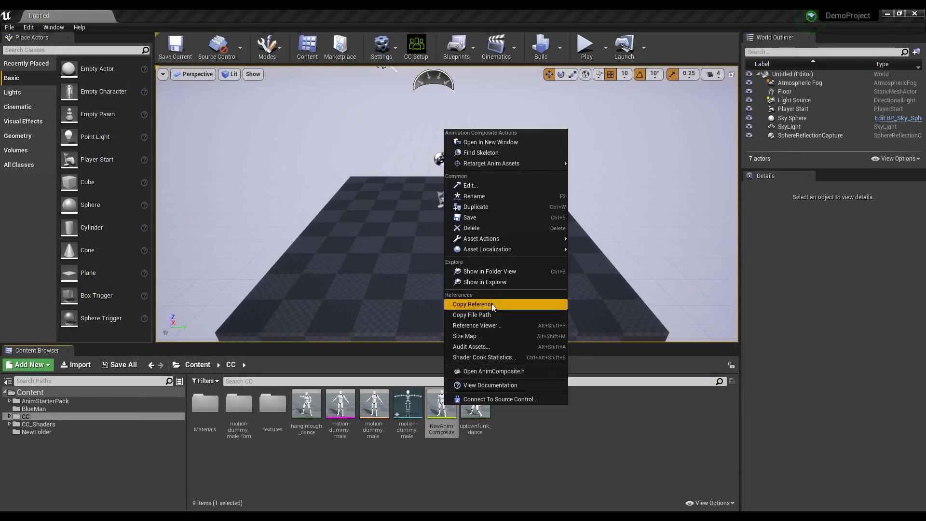
mouse_move(509, 162)
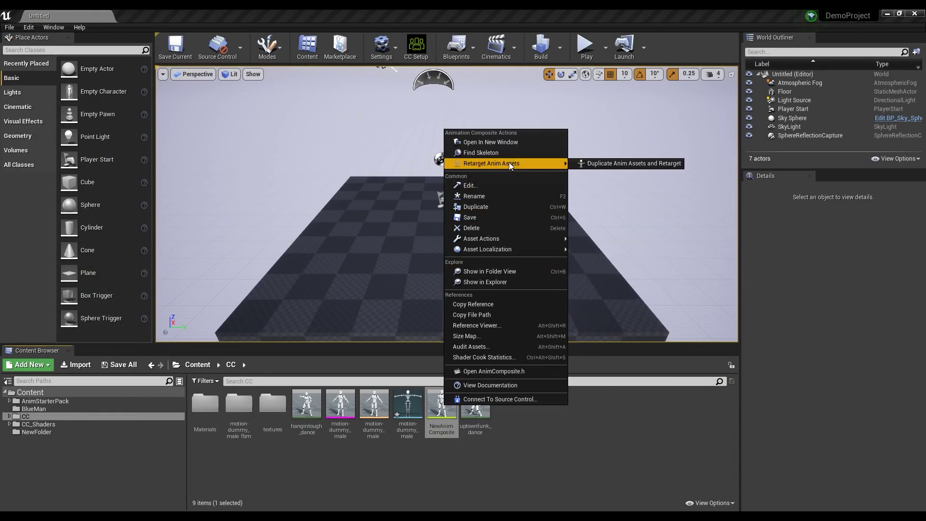
left_click(590, 163)
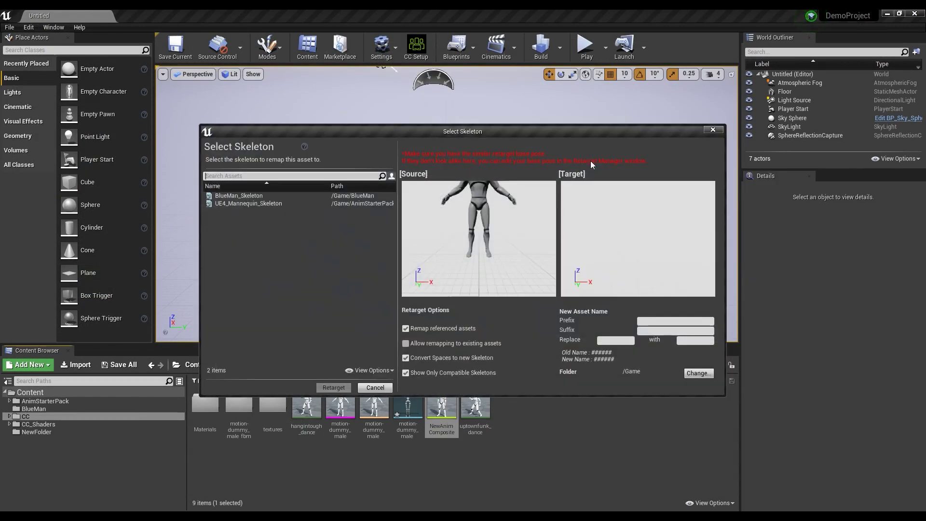
left_click(236, 196)
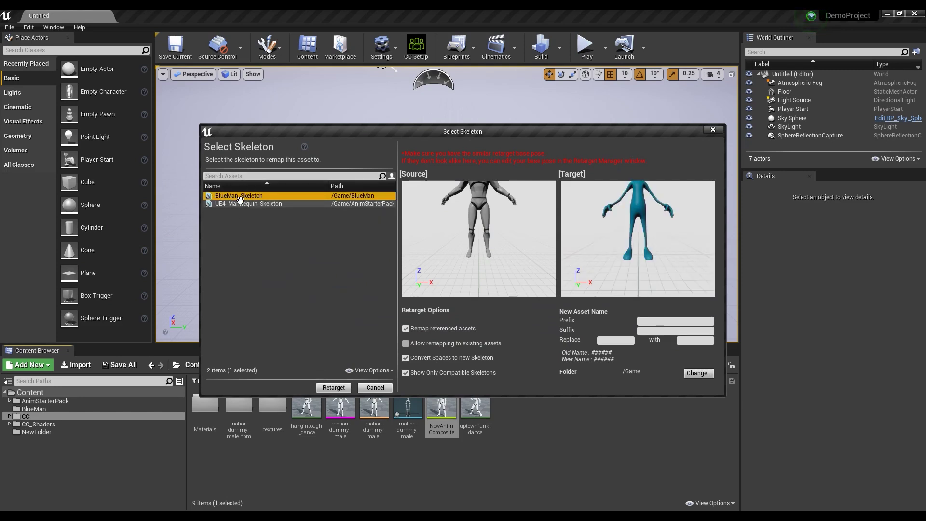
left_click(334, 388)
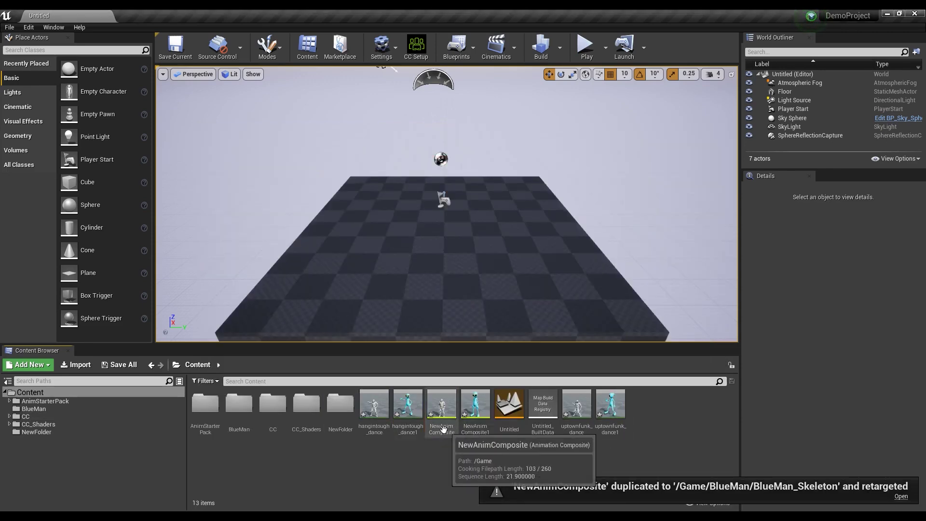
Select the new hangintough_dance1, uptownfunk_dance1 and NewAnimComposite1 assets.
left_click(411, 409)
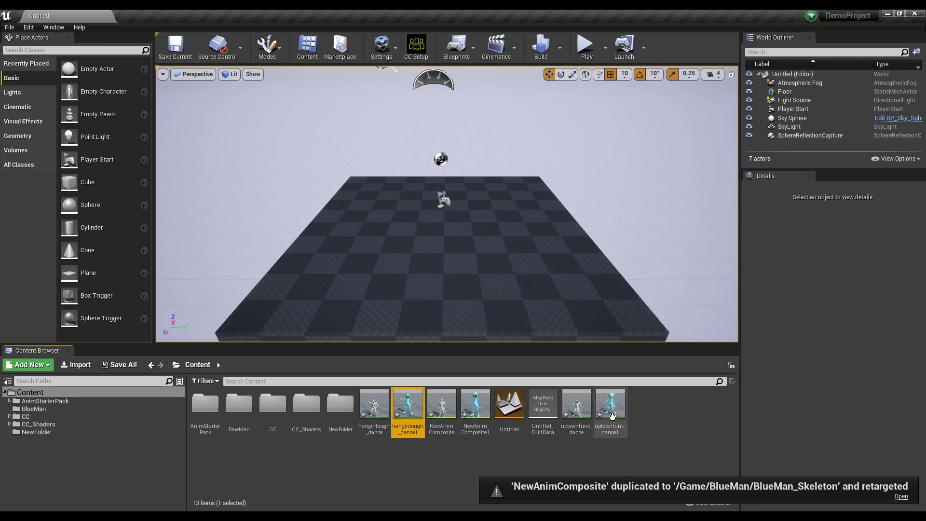
left_click(610, 410)
left_click(476, 400)
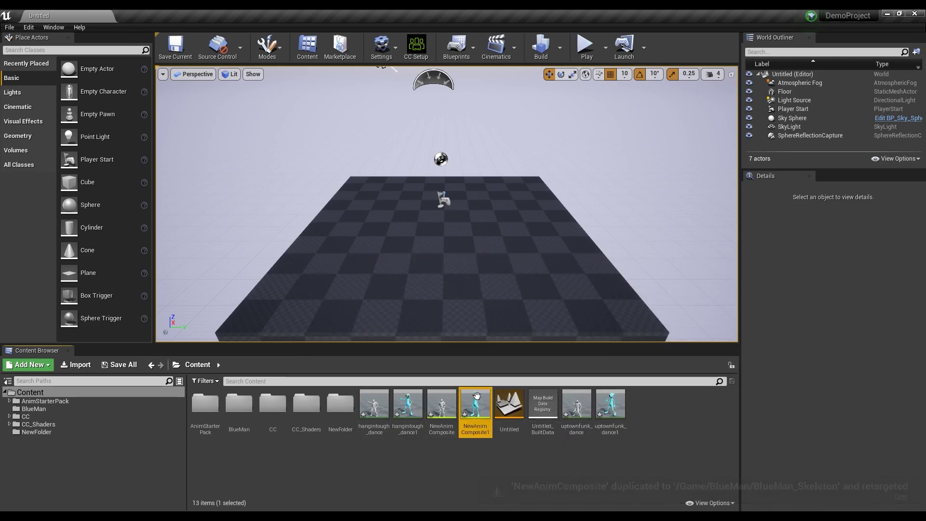
Open NewAnimComposite1 to preview hangintough_dance1 and uptownfunk_dance1 on BlueMan.
double_click(476, 403)
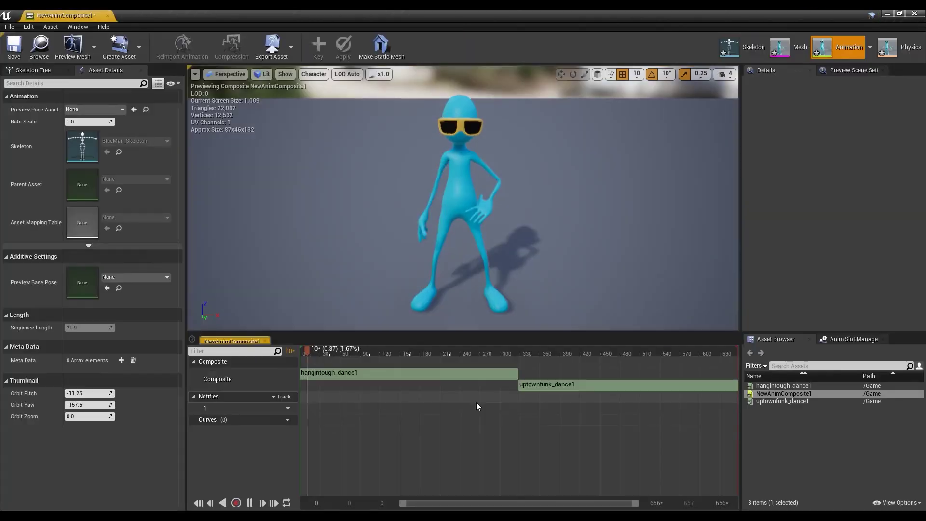